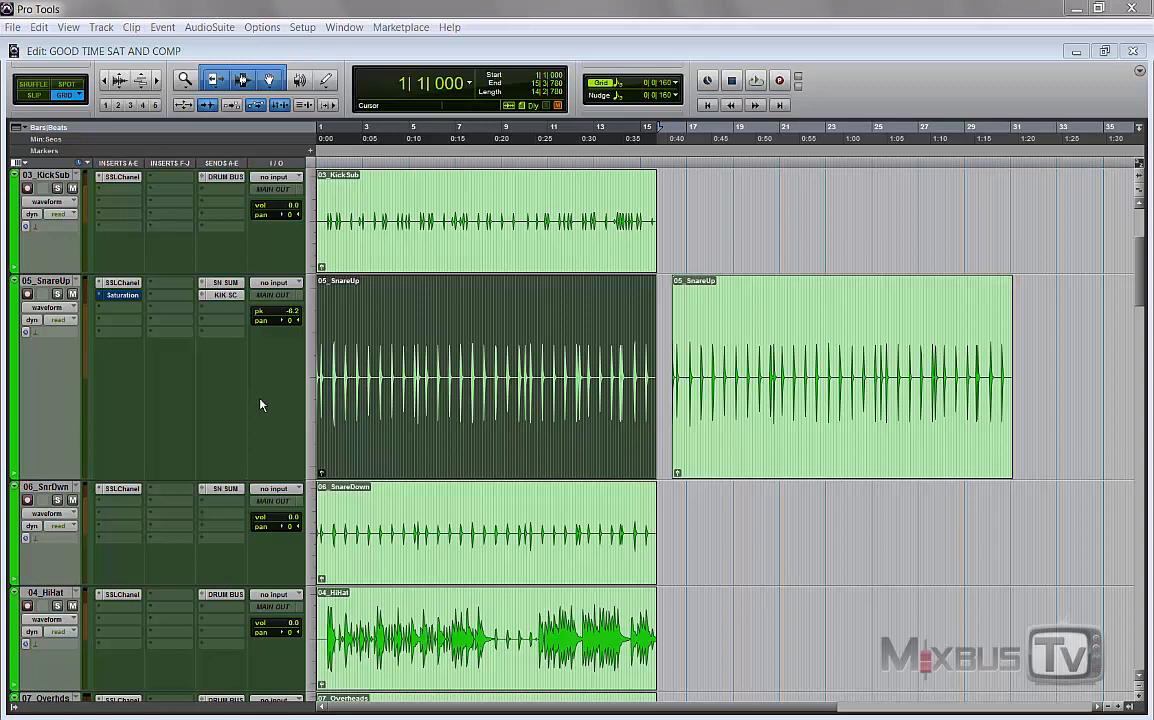
- Play the session from the start and look through all tracks down to the mix bus, stopping playback back at the snare tracks
key("space")
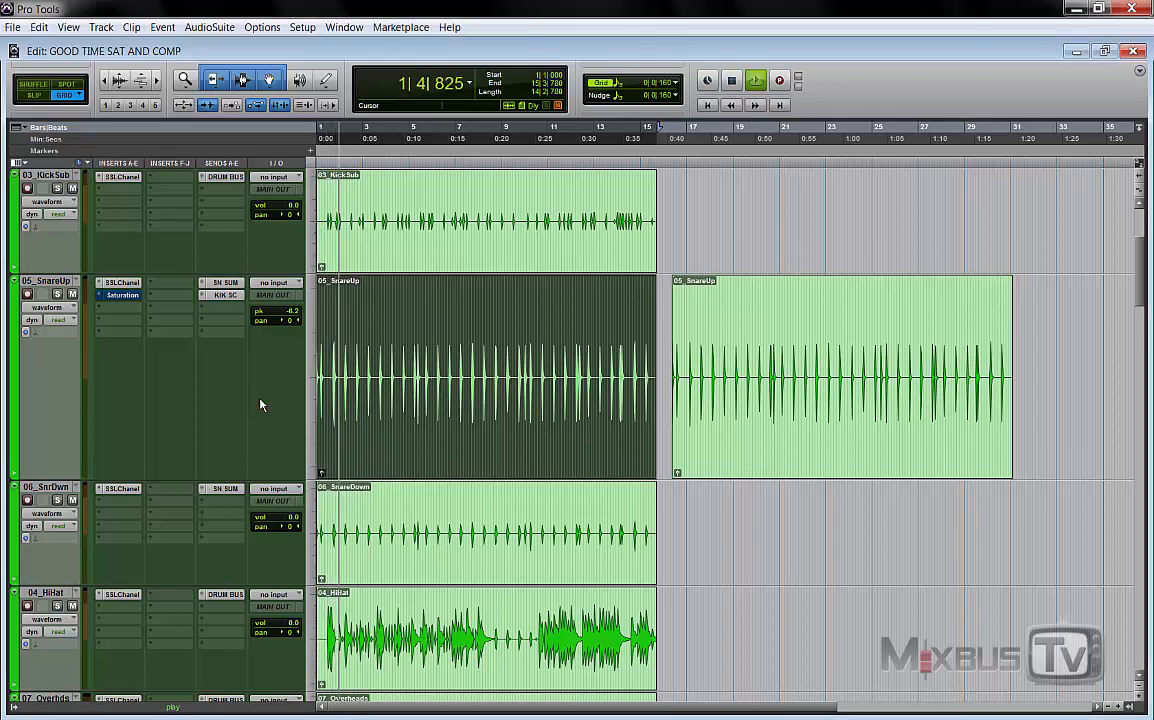
left_click_drag(270, 478, 276, 390)
scroll(276, 390, "down", 5)
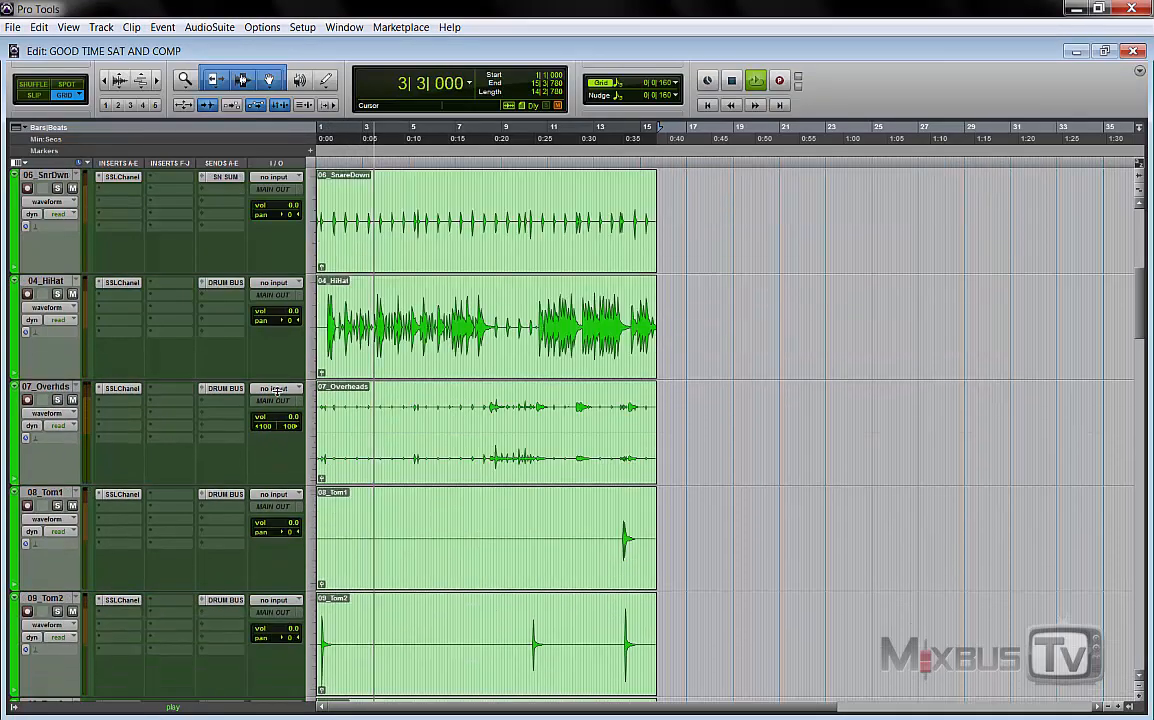
scroll(276, 390, "down", 12)
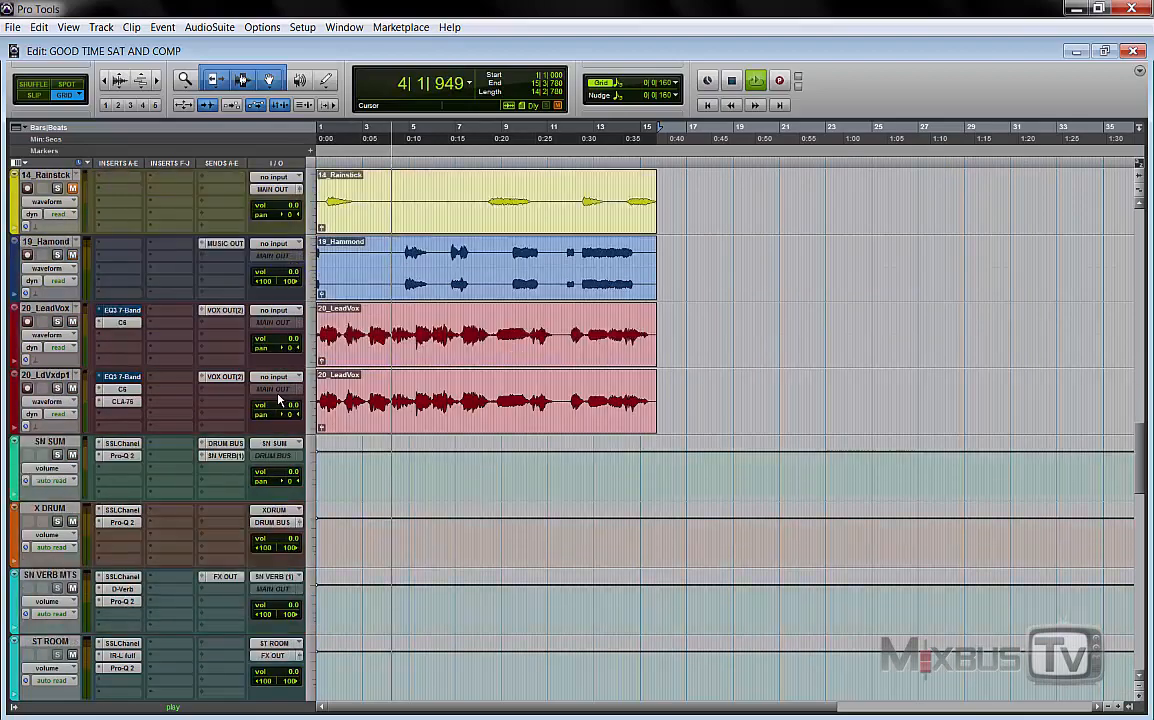
scroll(279, 400, "down", 10)
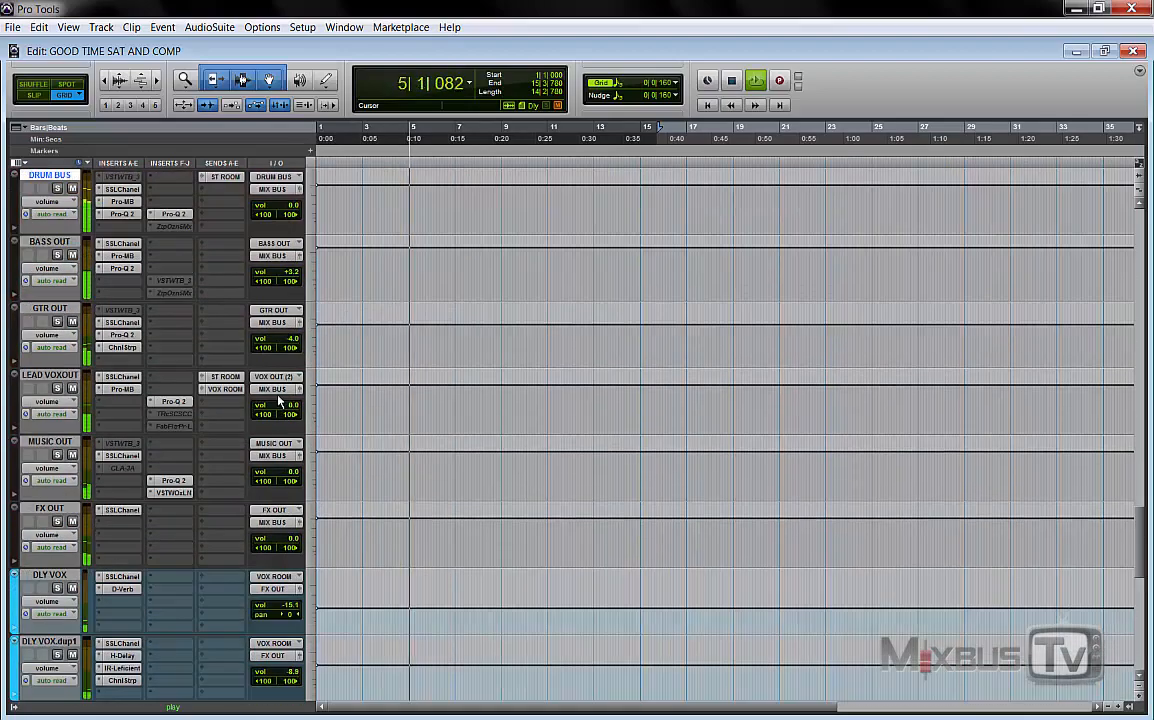
scroll(279, 400, "down", 4)
scroll(279, 400, "up", 6)
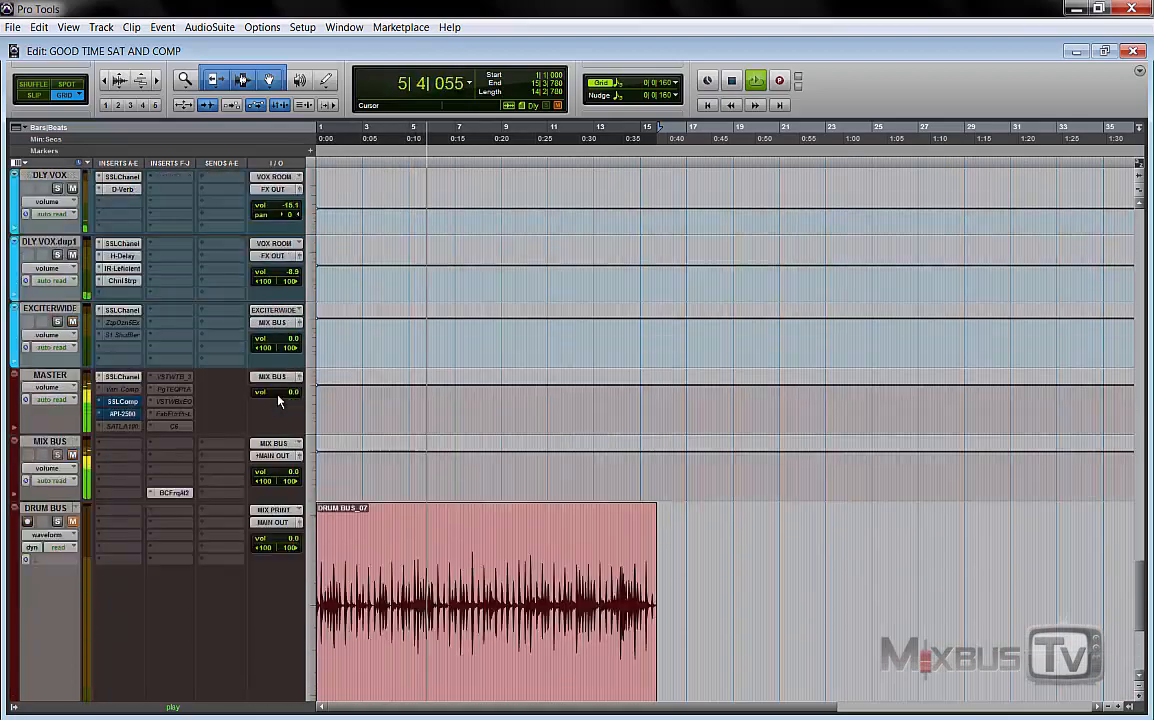
scroll(279, 397, "up", 20)
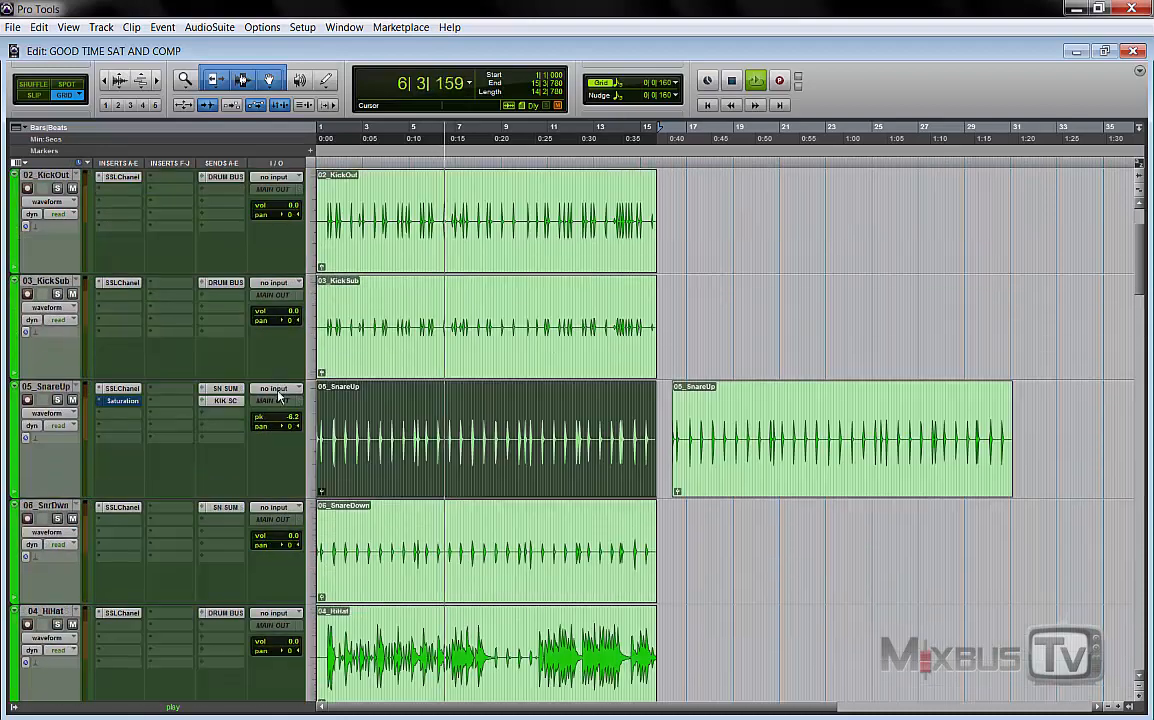
scroll(279, 397, "down", 1)
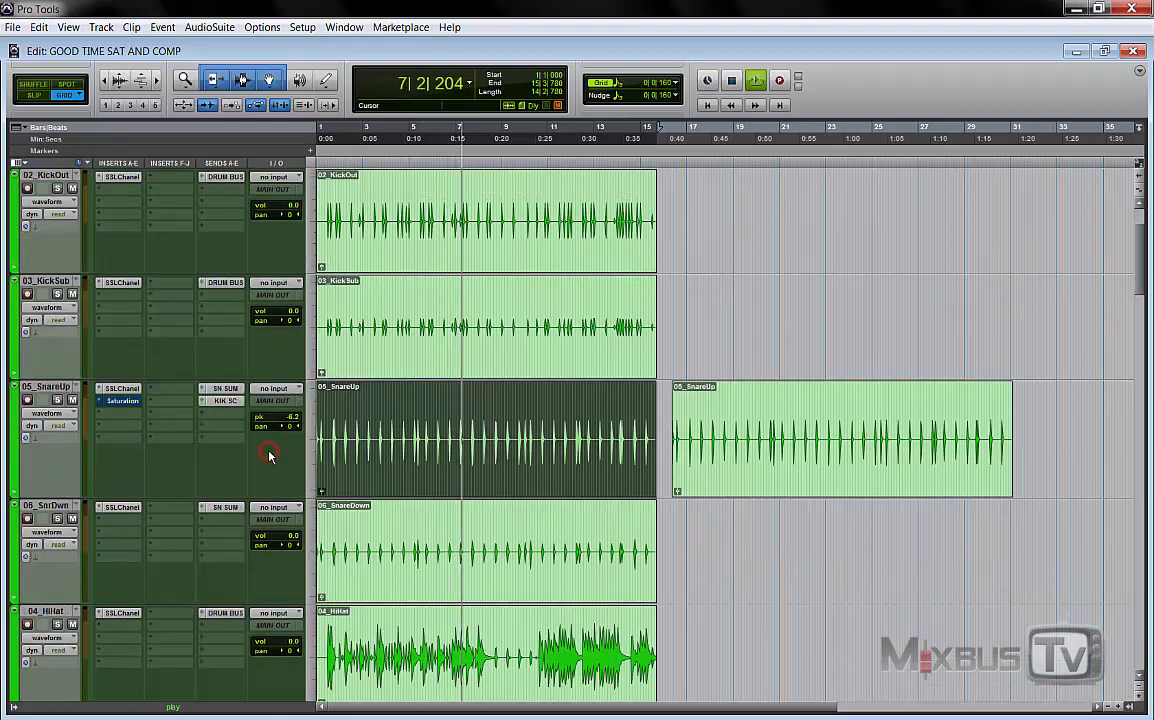
key("space")
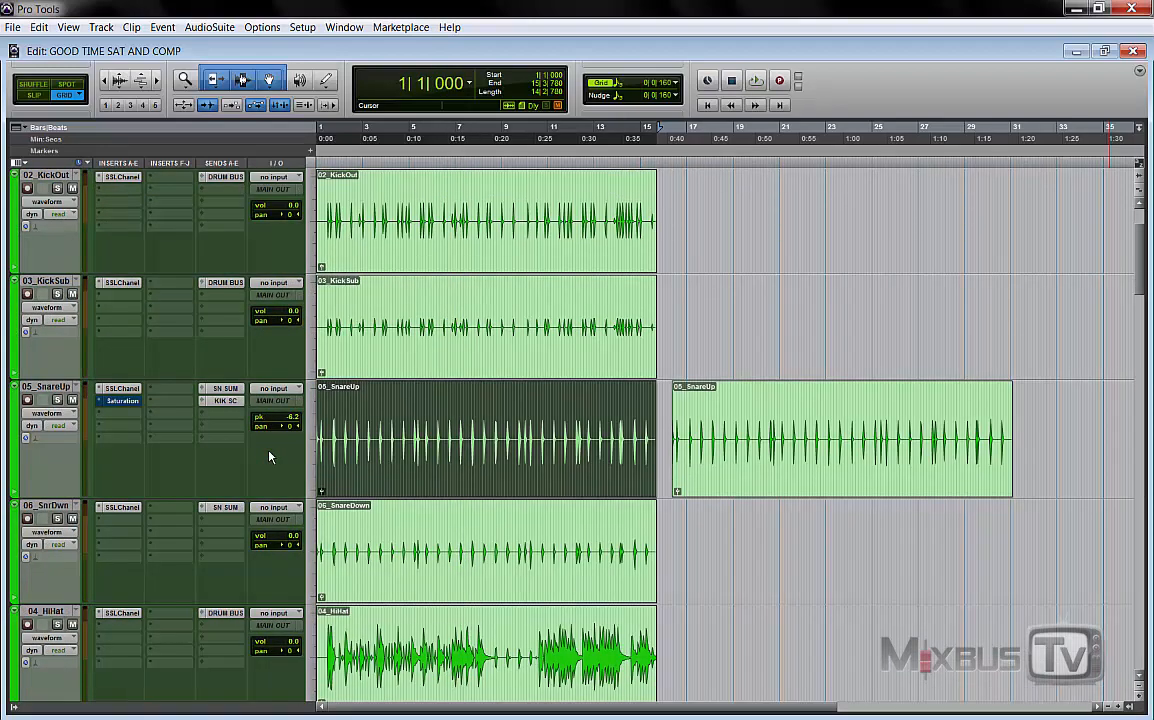
- Check the SN SUM track's send to DRUM BUS and close the send window
scroll(269, 457, "down", 12)
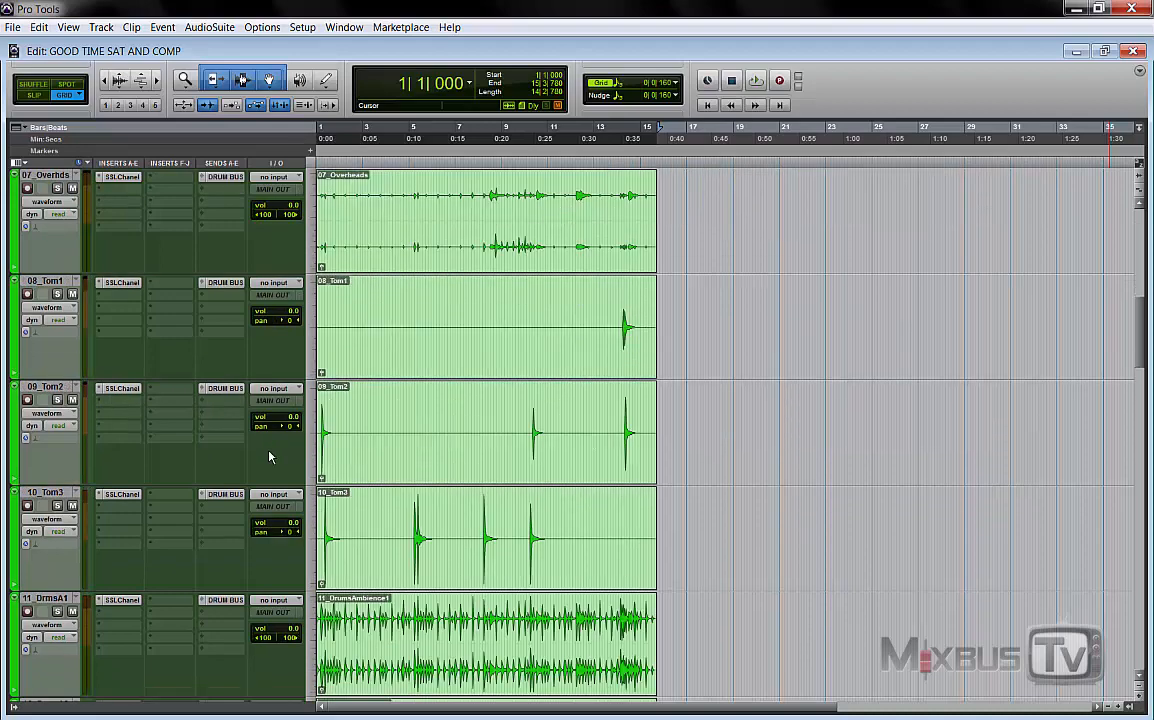
scroll(269, 457, "down", 2)
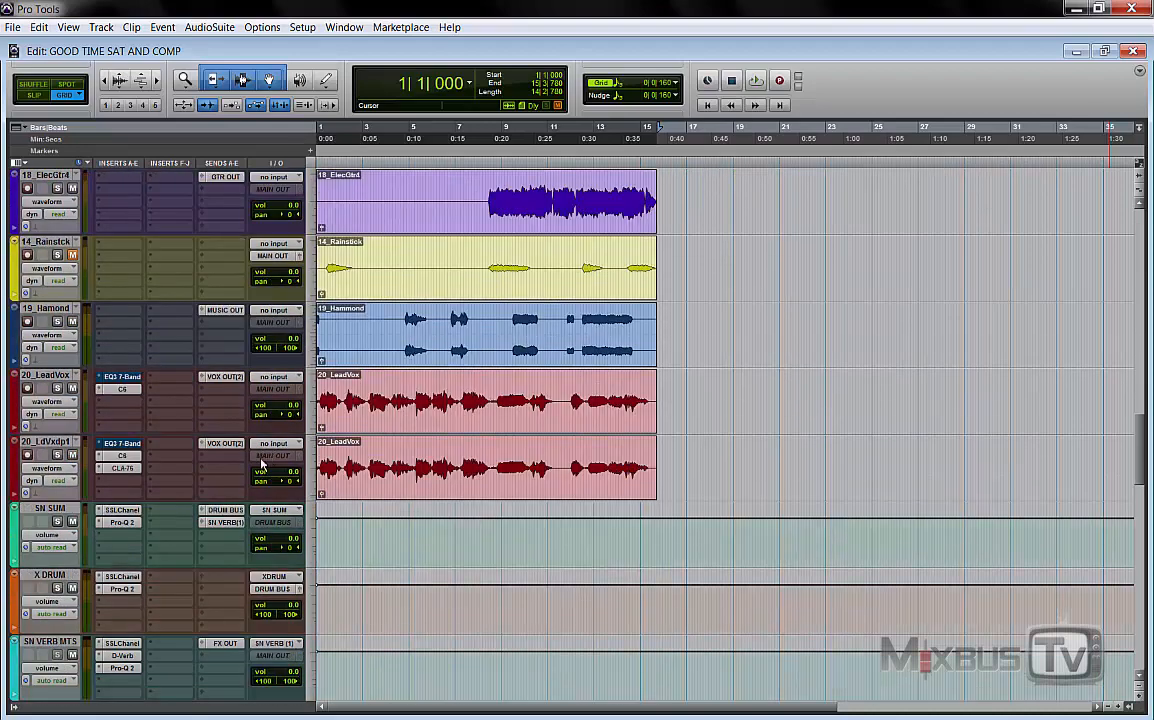
left_click(225, 510)
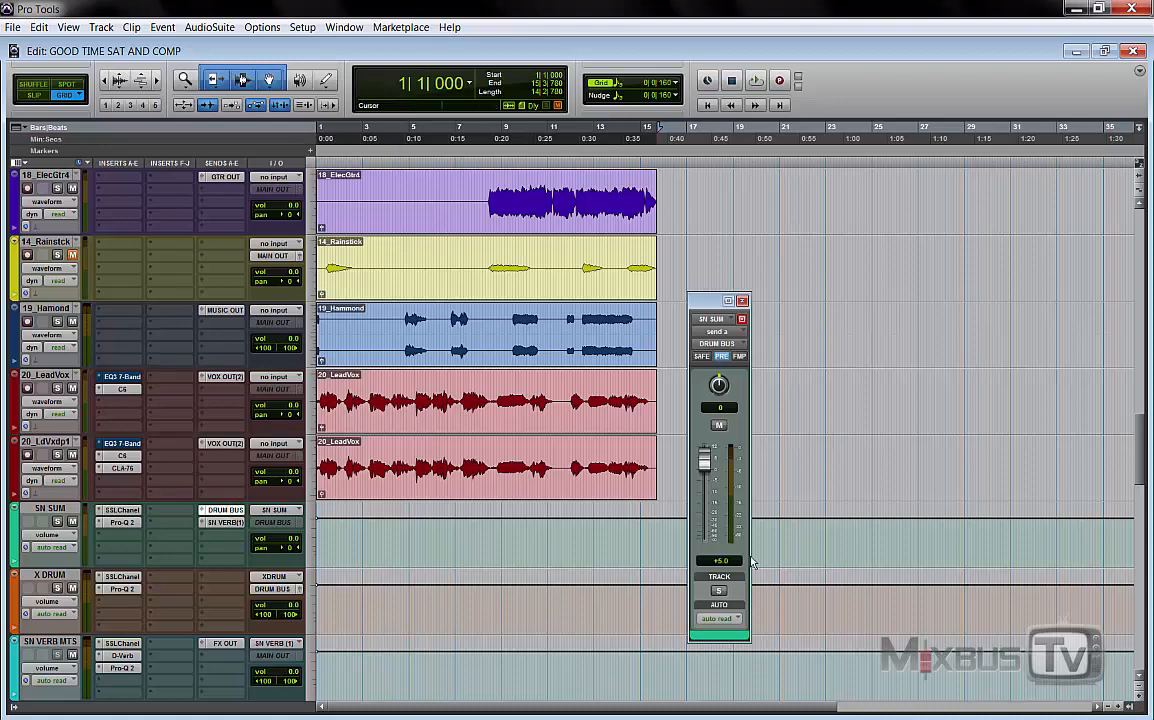
left_click(743, 302)
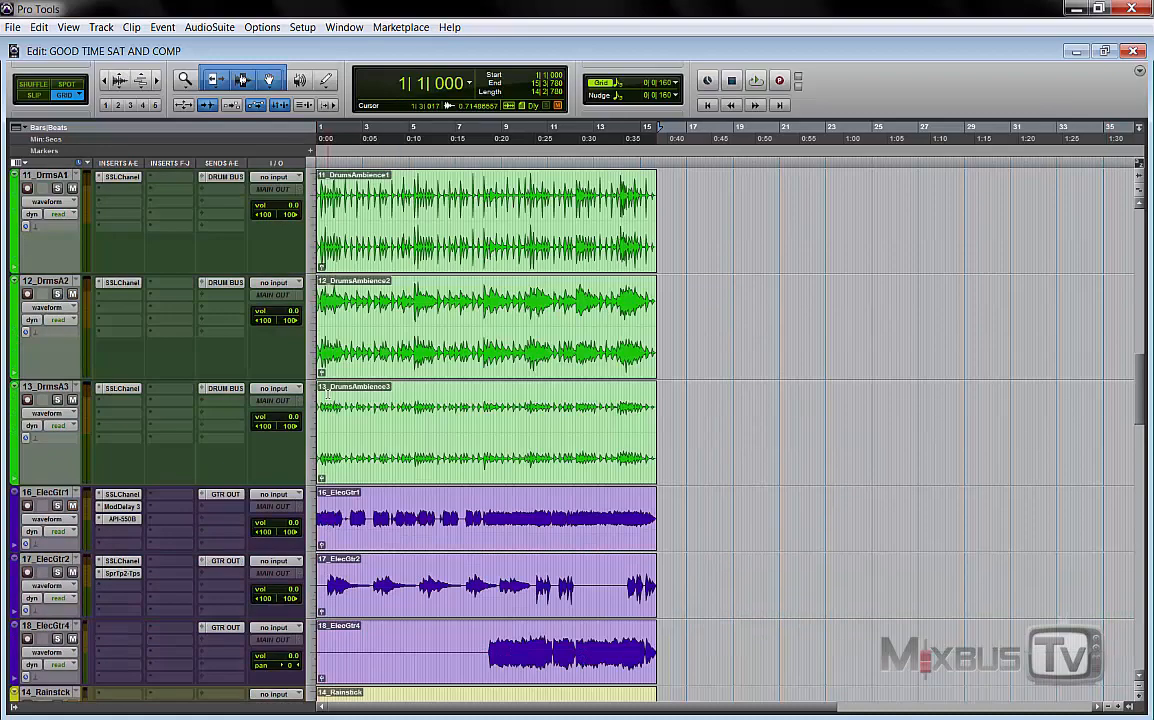
scroll(342, 388, "up", 5)
scroll(342, 388, "up", 2)
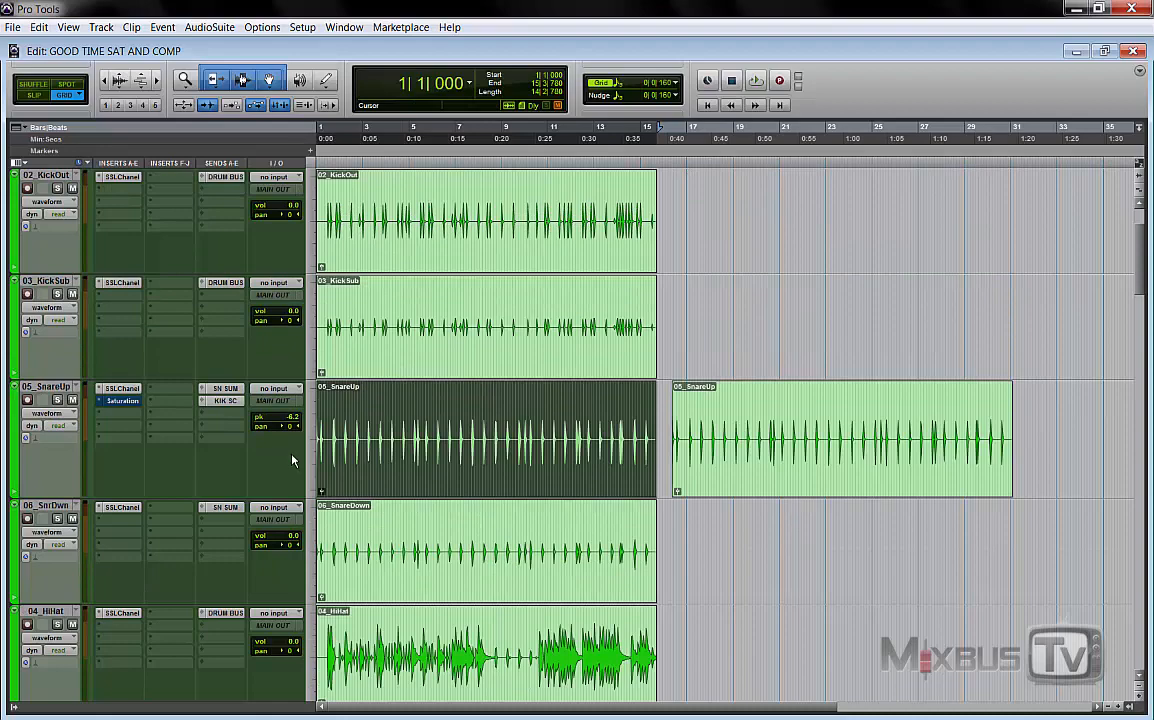
- Set the 05_SnareUp track height to jumbo and select its second clip, starting at bar 16
left_click(313, 440)
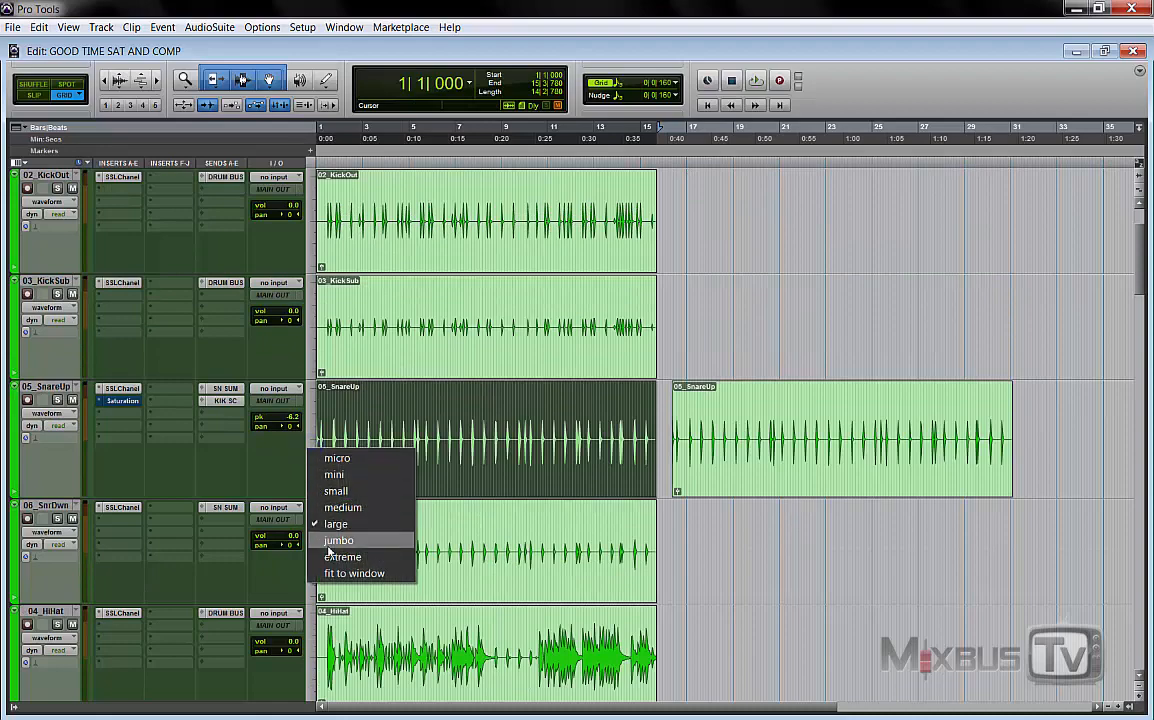
left_click(330, 543)
key("ctrl+[")
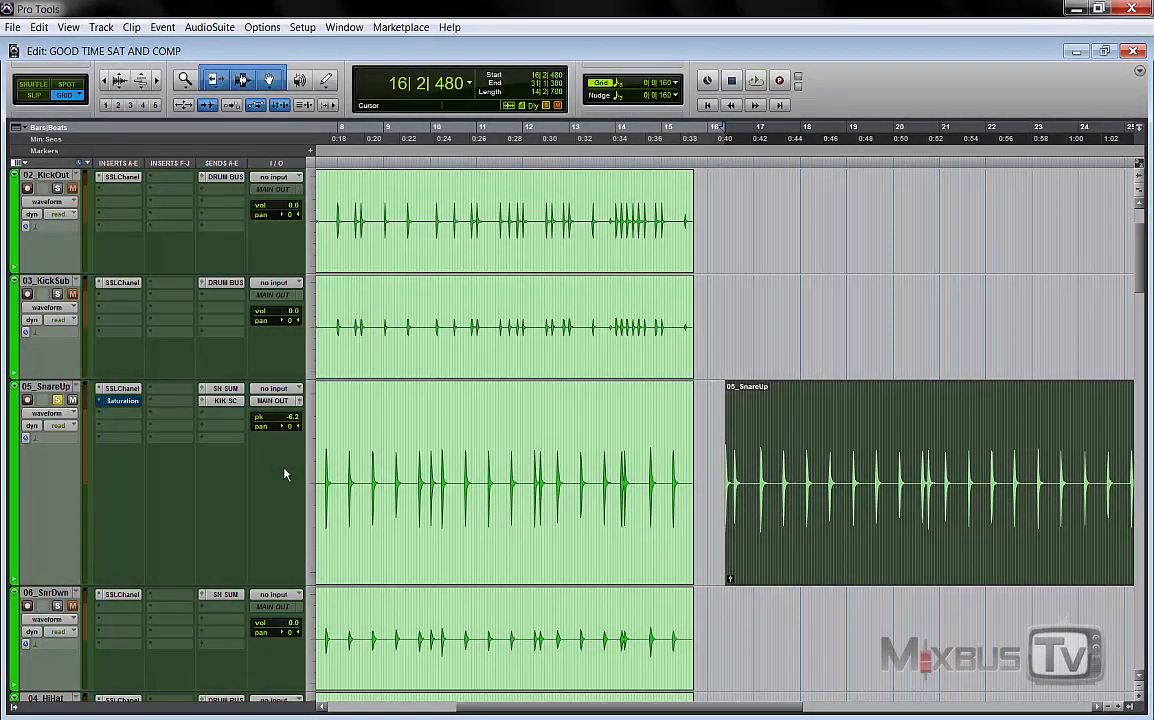
key("ctrl+[")
left_click(800, 450)
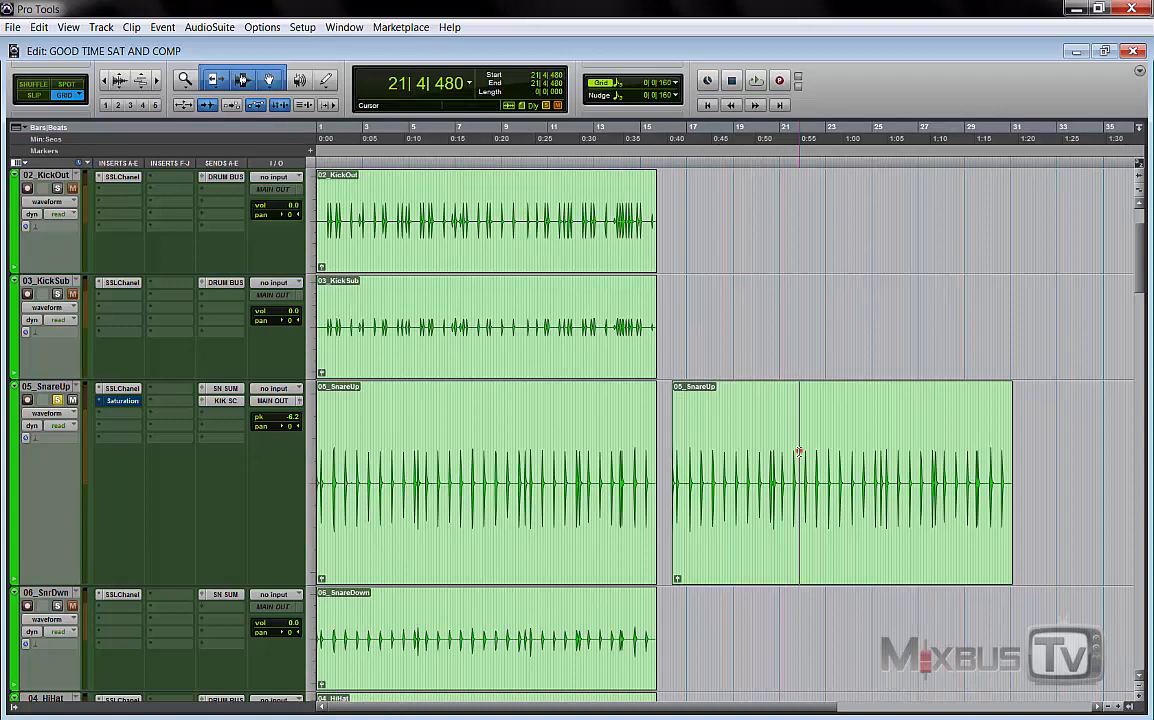
left_click(806, 518)
key("ctrl+]")
key("ctrl+]")
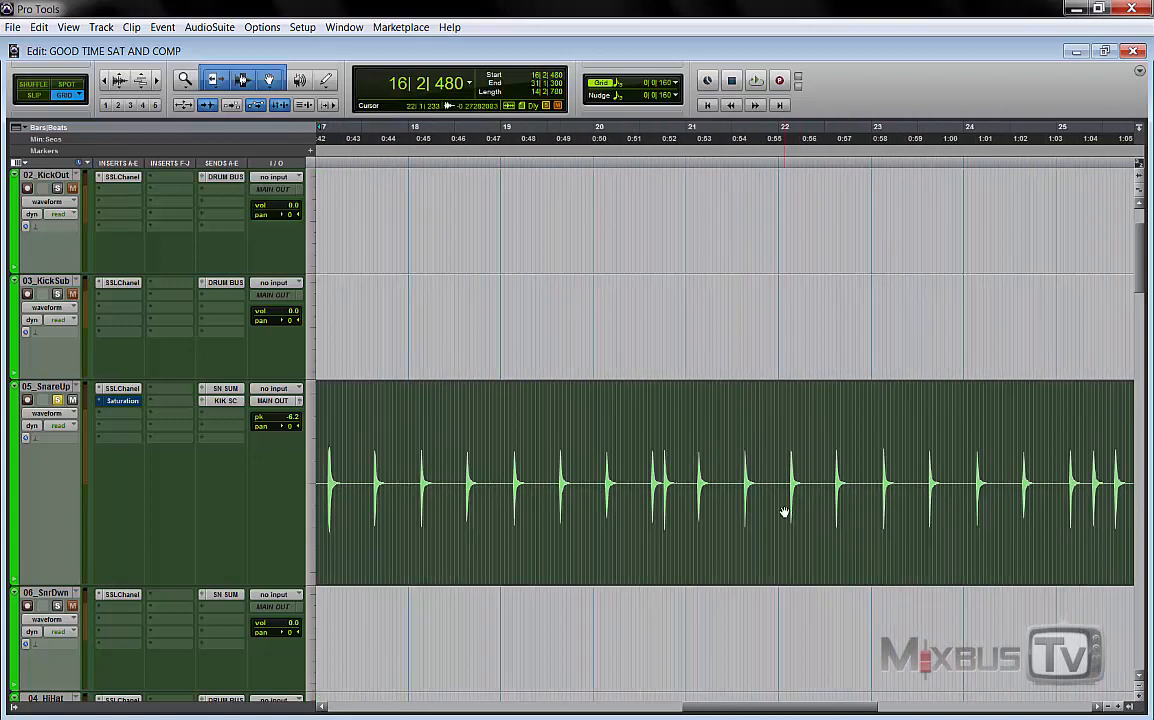
key("ctrl+[")
key("ctrl+[")
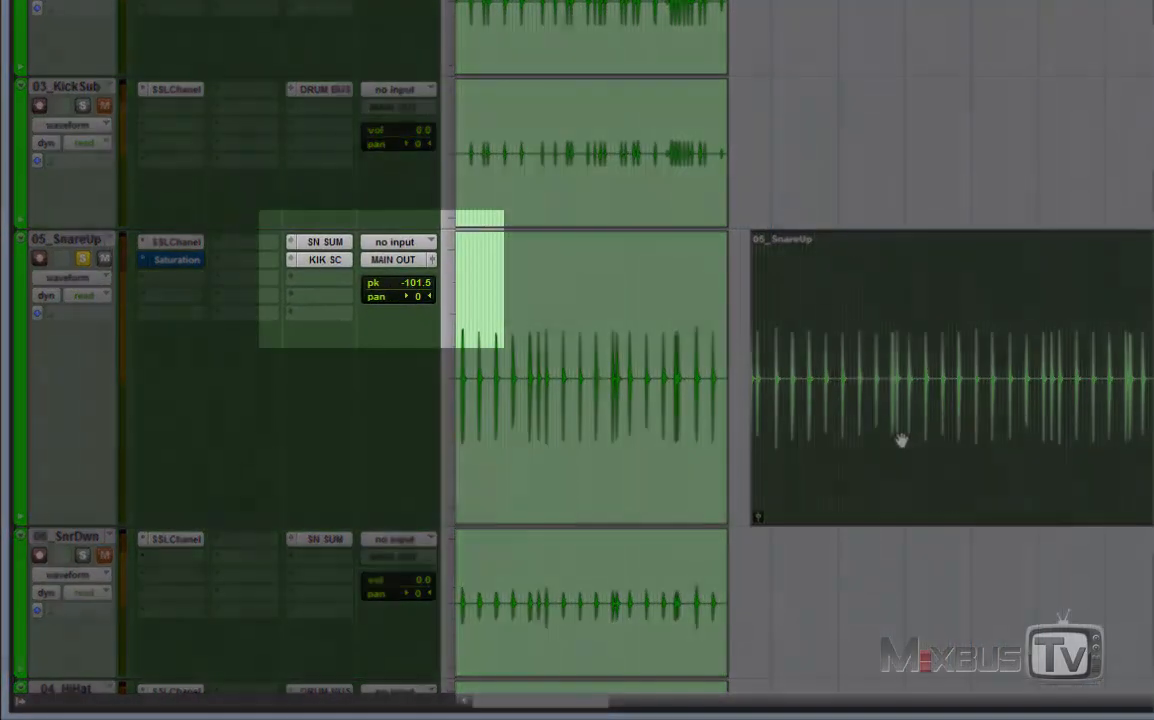
- Play the second 05_SnareUp clip and activate the track's bypassed URS Saturation plug-in
key("space")
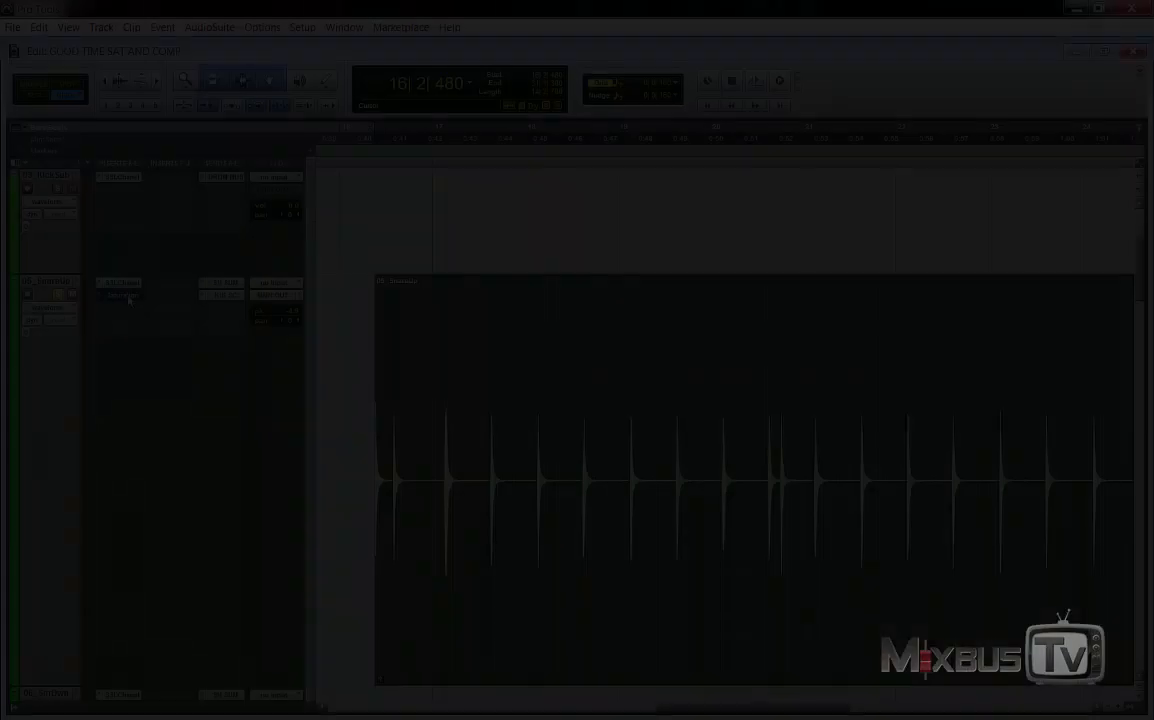
left_click(128, 300)
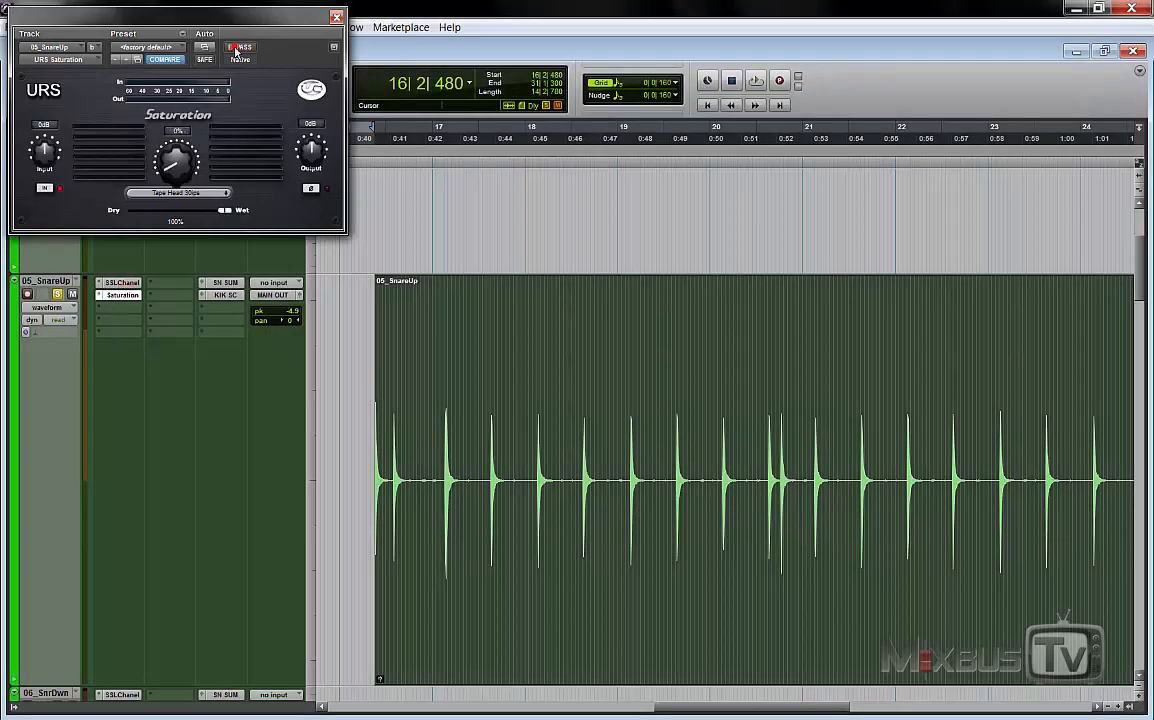
left_click_drag(265, 15, 379, 39)
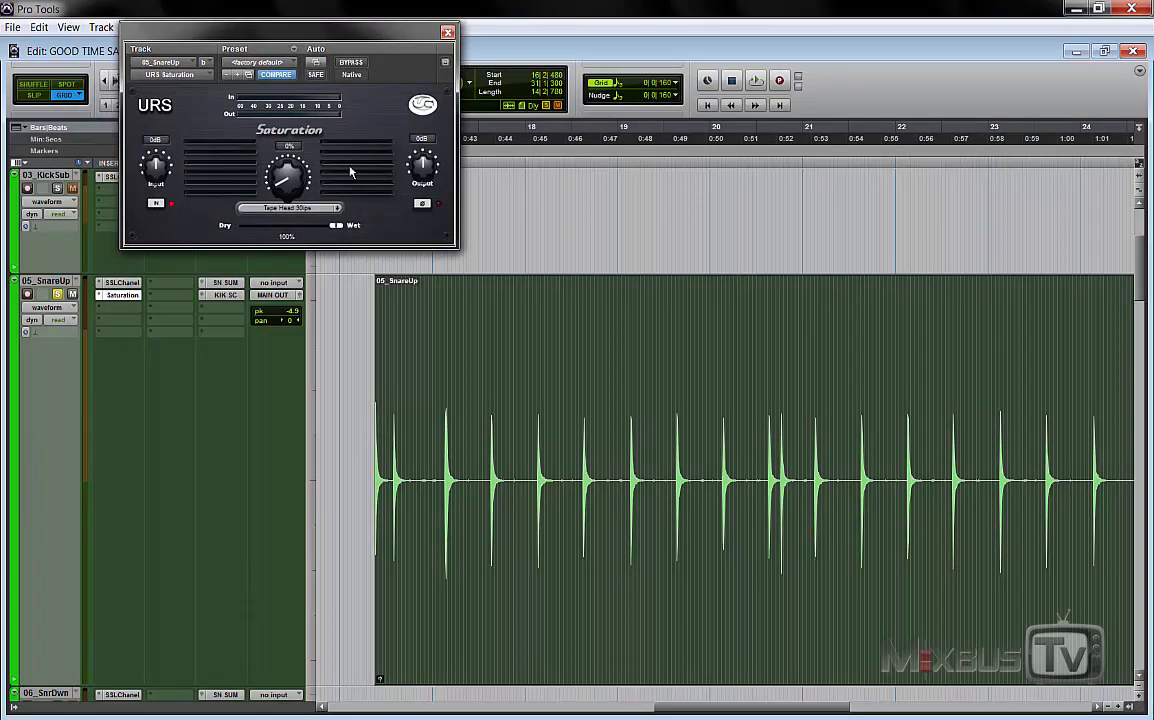
key("r")
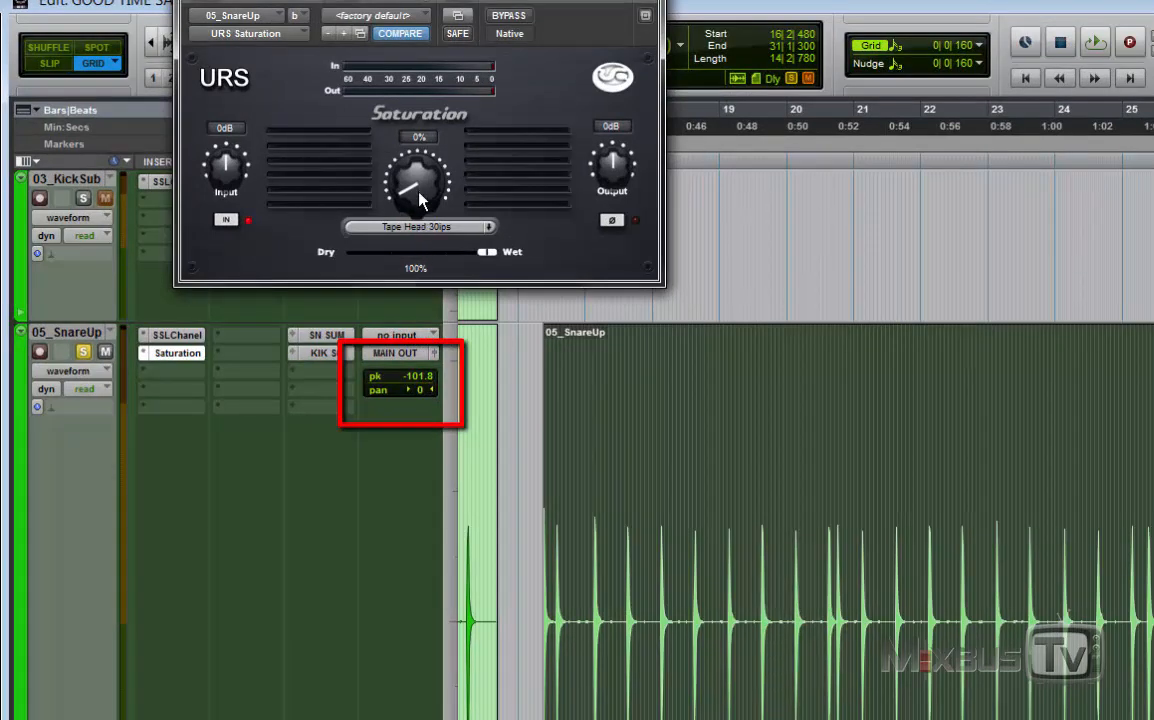
- Raise the saturation amount to 100% and keep the Tape Head 30ips model after trying Transformer American
left_click_drag(420, 200, 420, 110)
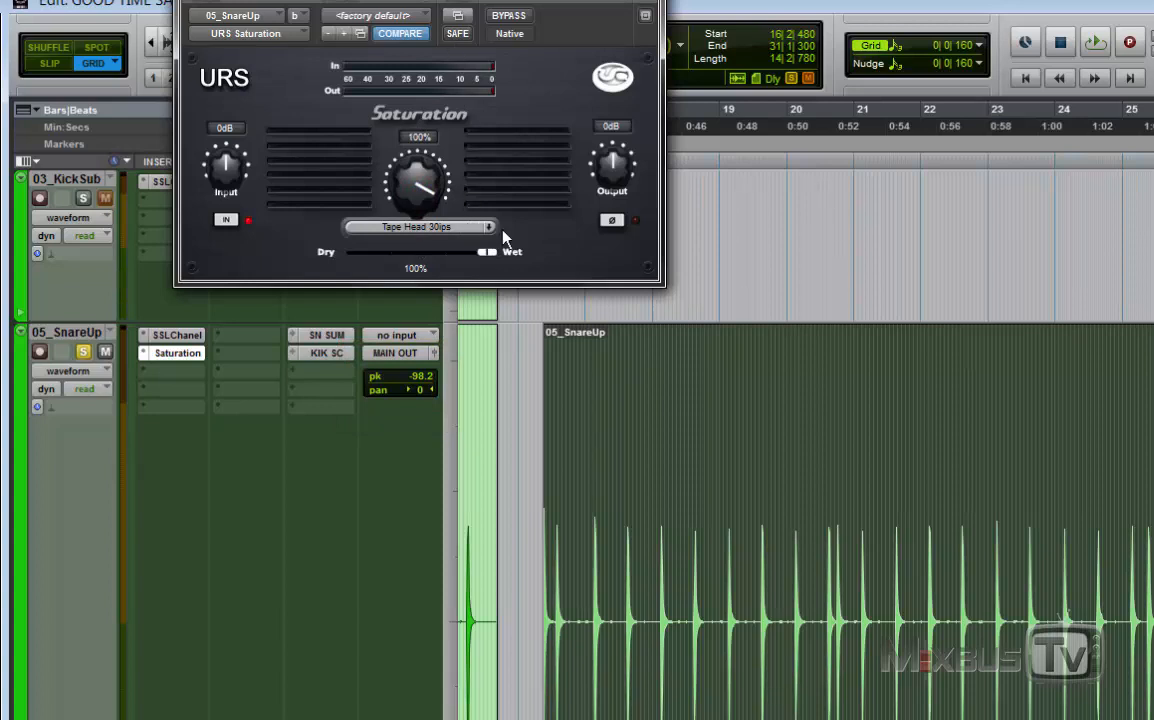
left_click(489, 227)
left_click(450, 226)
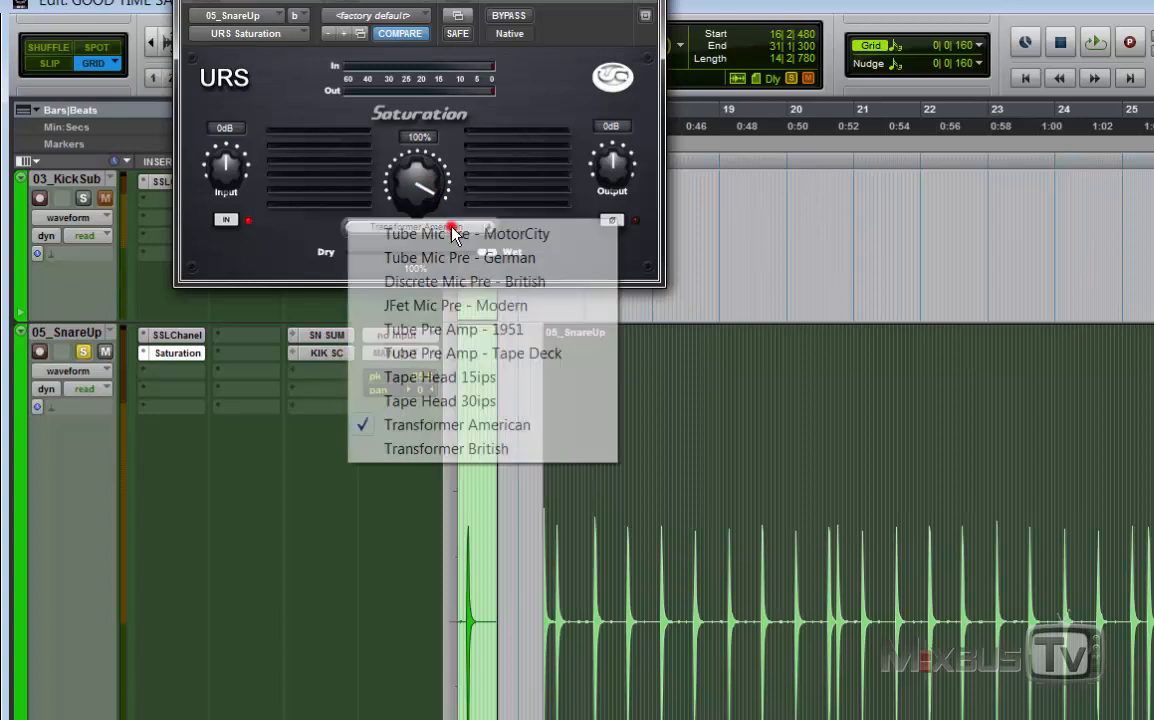
left_click(470, 401)
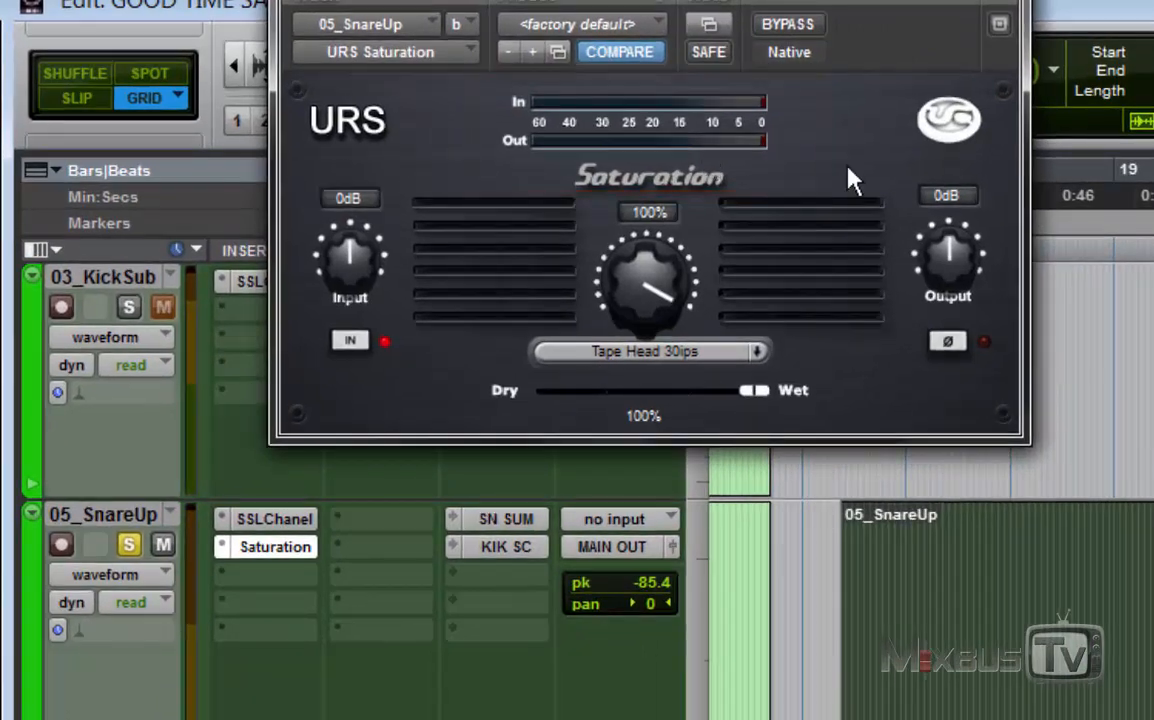
- Play the snare clip with Saturation active and bypassed, resetting the track's peak readout to compare the peak levels
key("space")
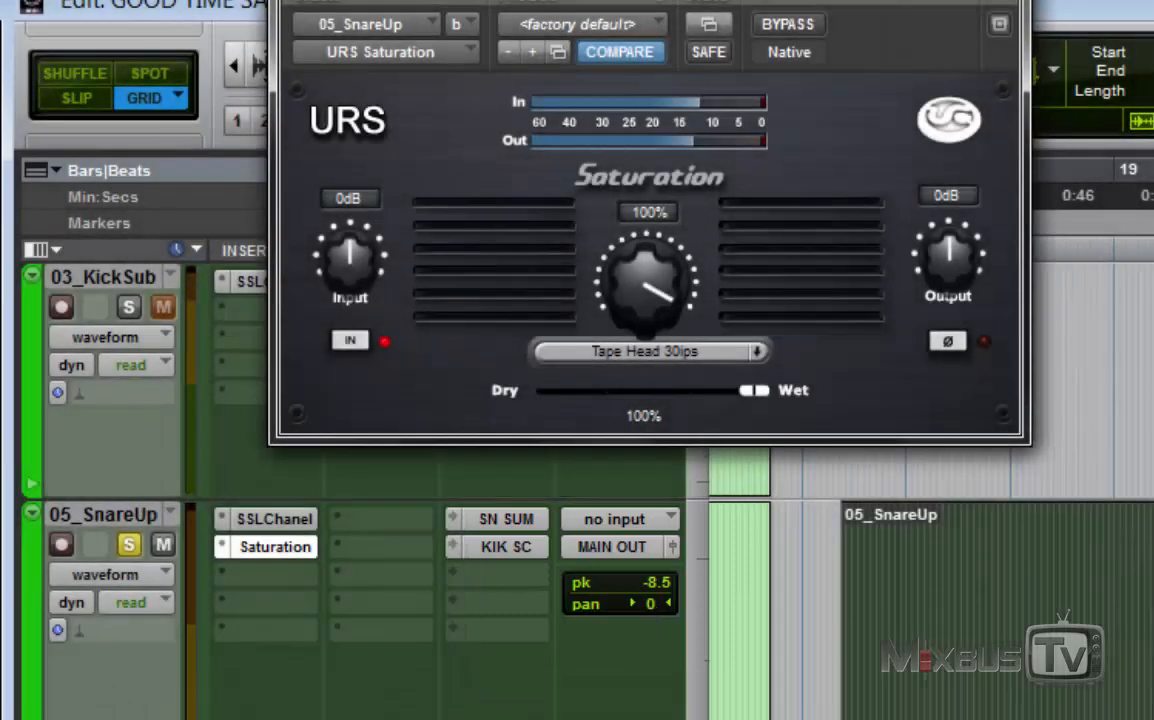
left_click(795, 27)
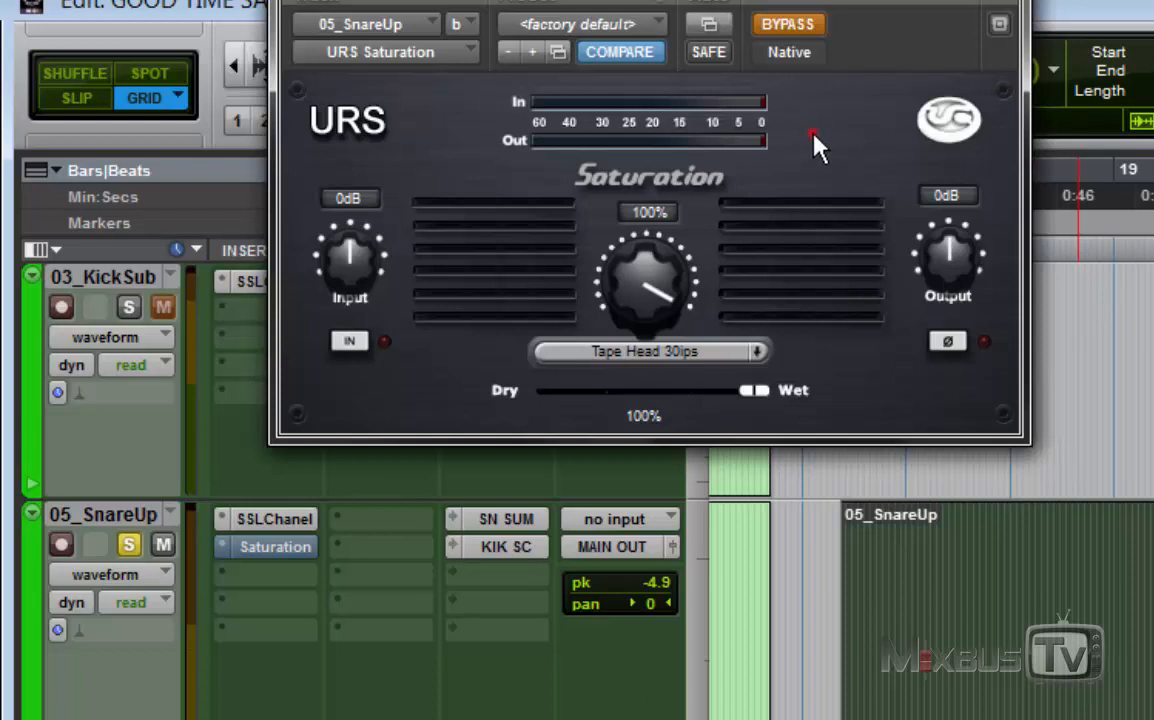
key("space")
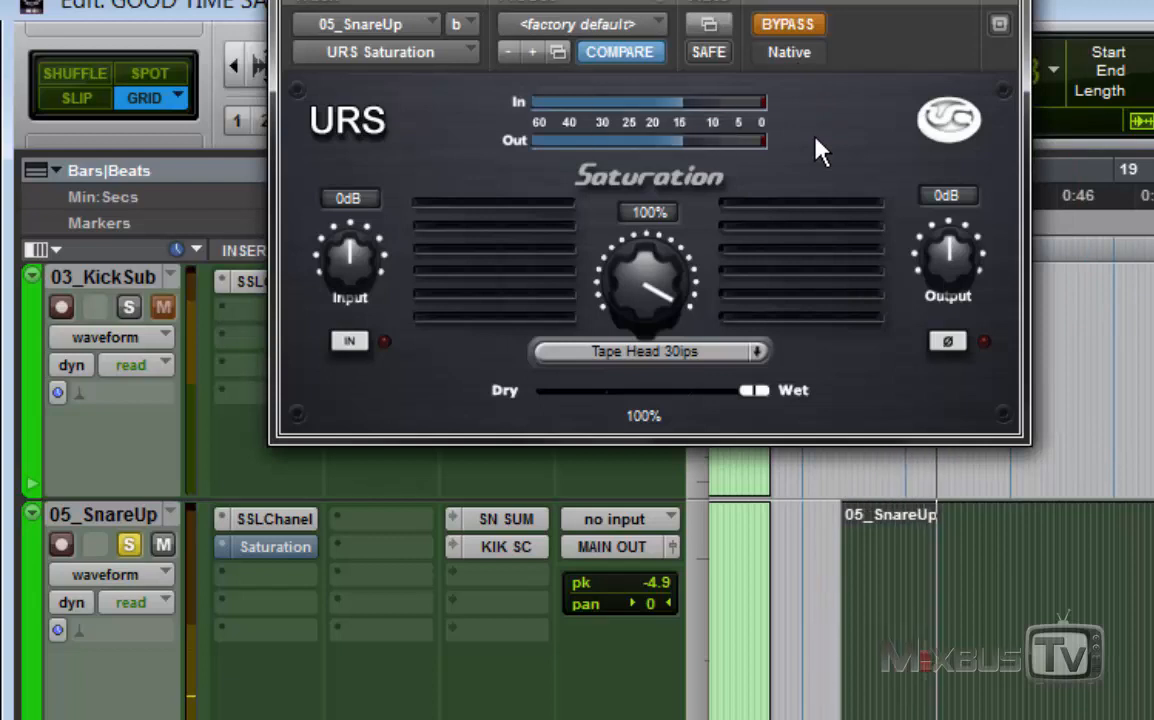
left_click(801, 27)
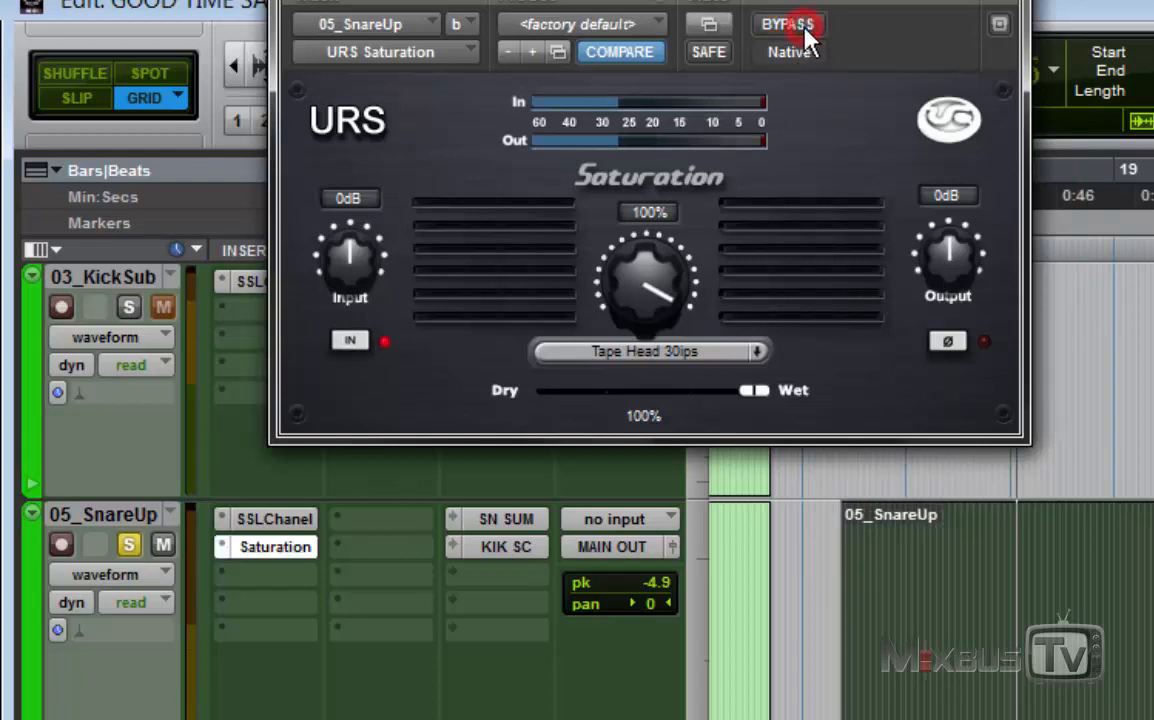
left_click(636, 583)
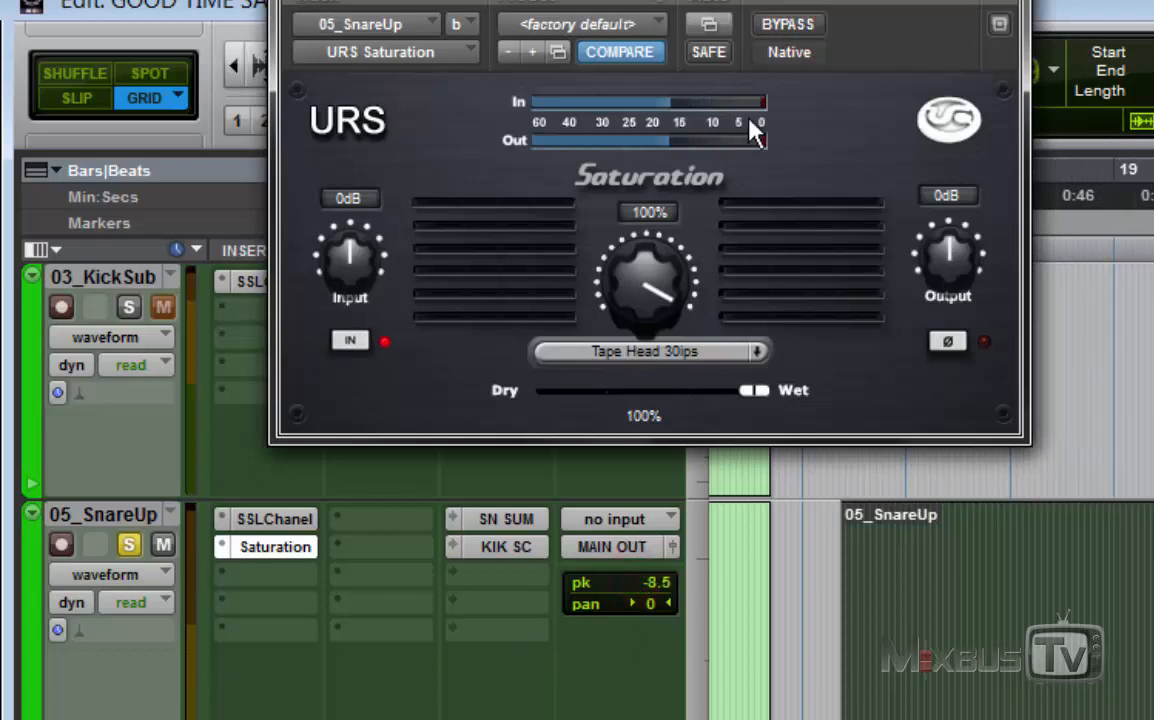
left_click(790, 28)
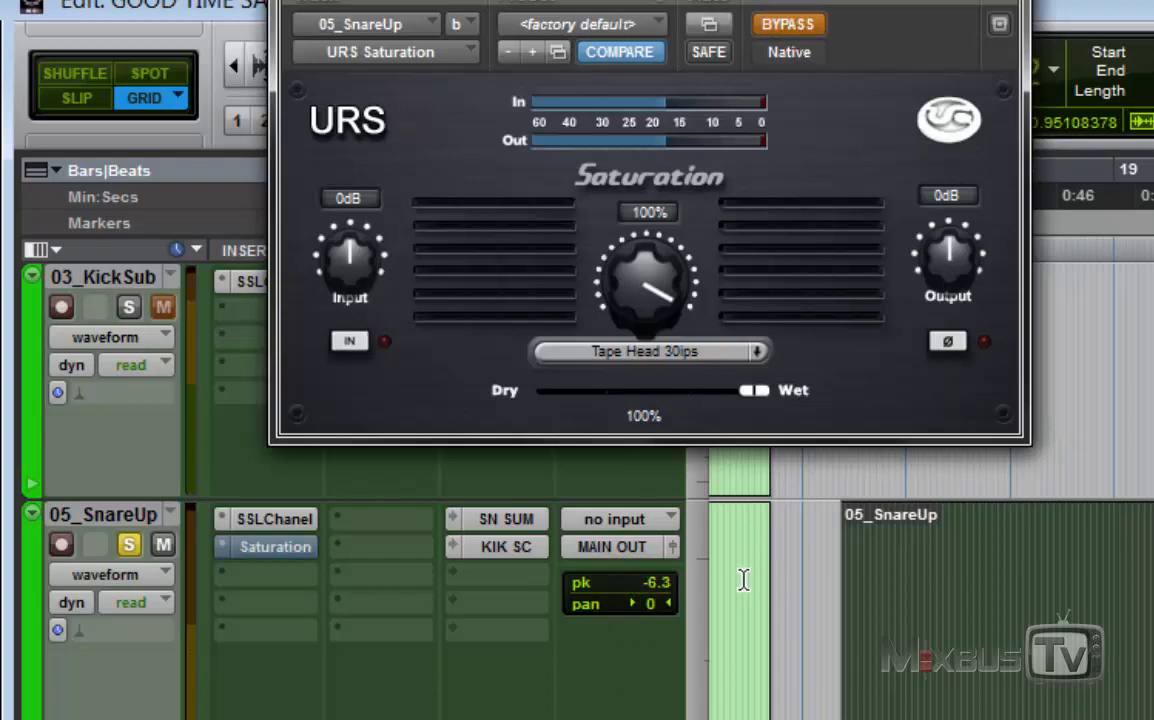
left_click(812, 26)
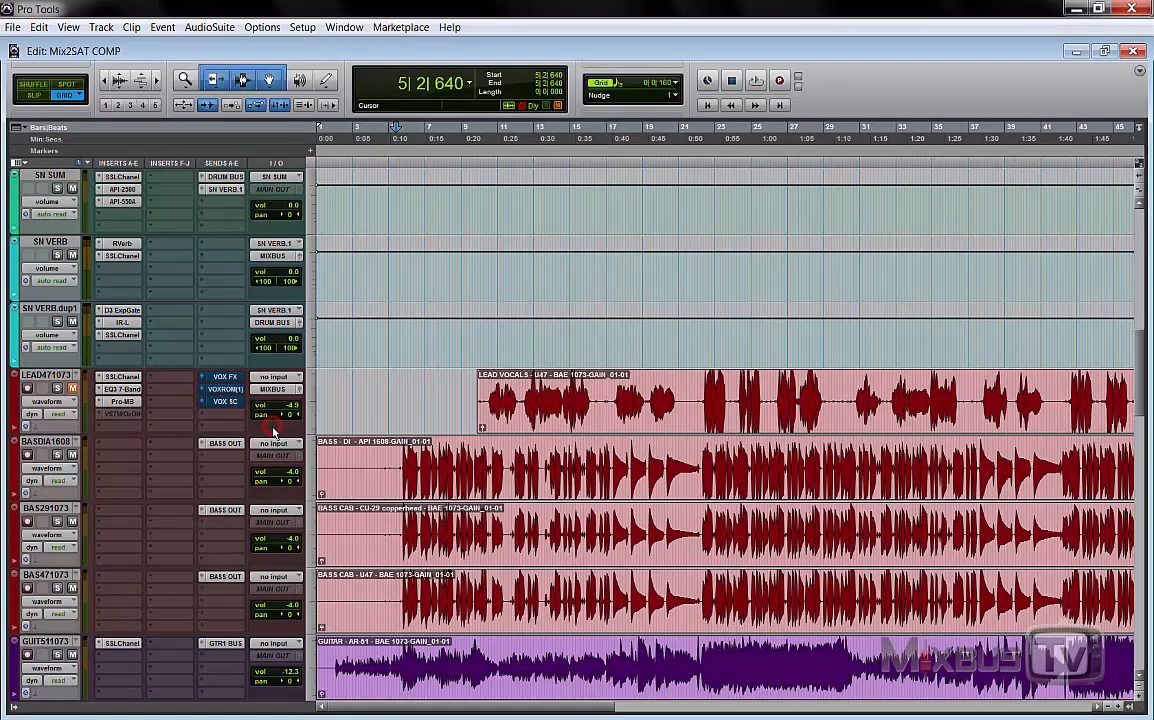
- In the Mix2SAT COMP session, open the URS Saturation plug-in on the DRUM BUS track
scroll(273, 430, "down", 1)
scroll(273, 432, "down", 7)
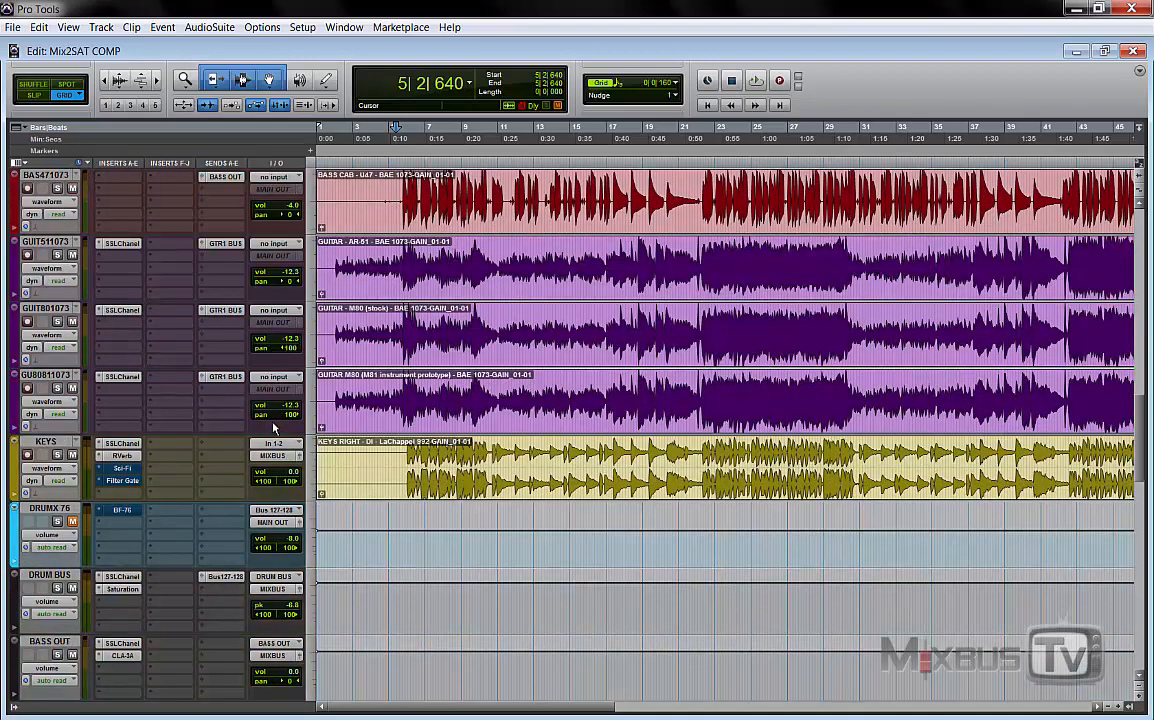
scroll(250, 429, "down", 1)
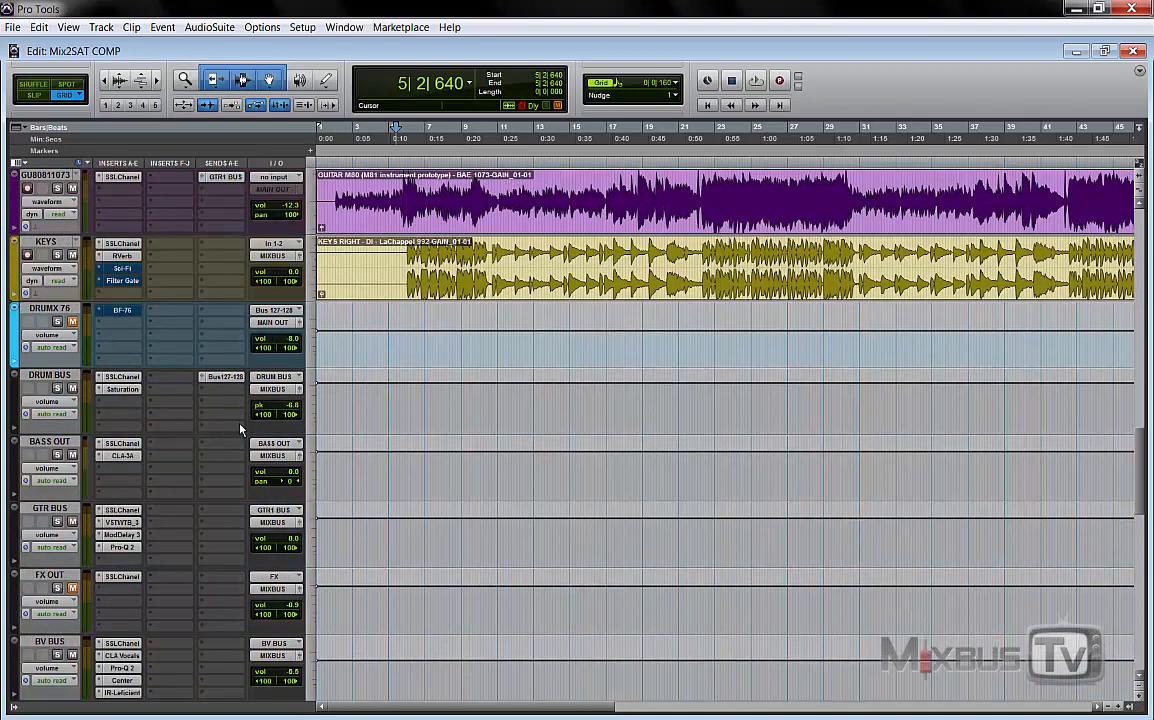
left_click(122, 389)
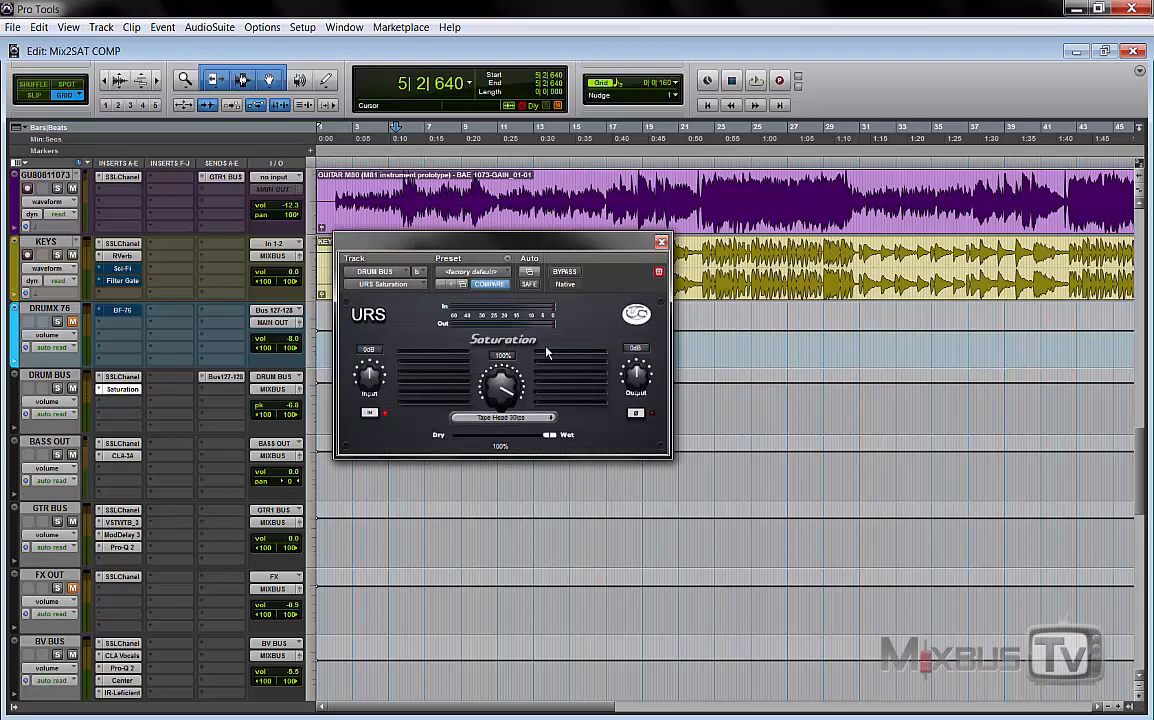
- Close the URS Saturation window and play the mix to read the DRUM BUS peak level with Saturation active
left_click(660, 242)
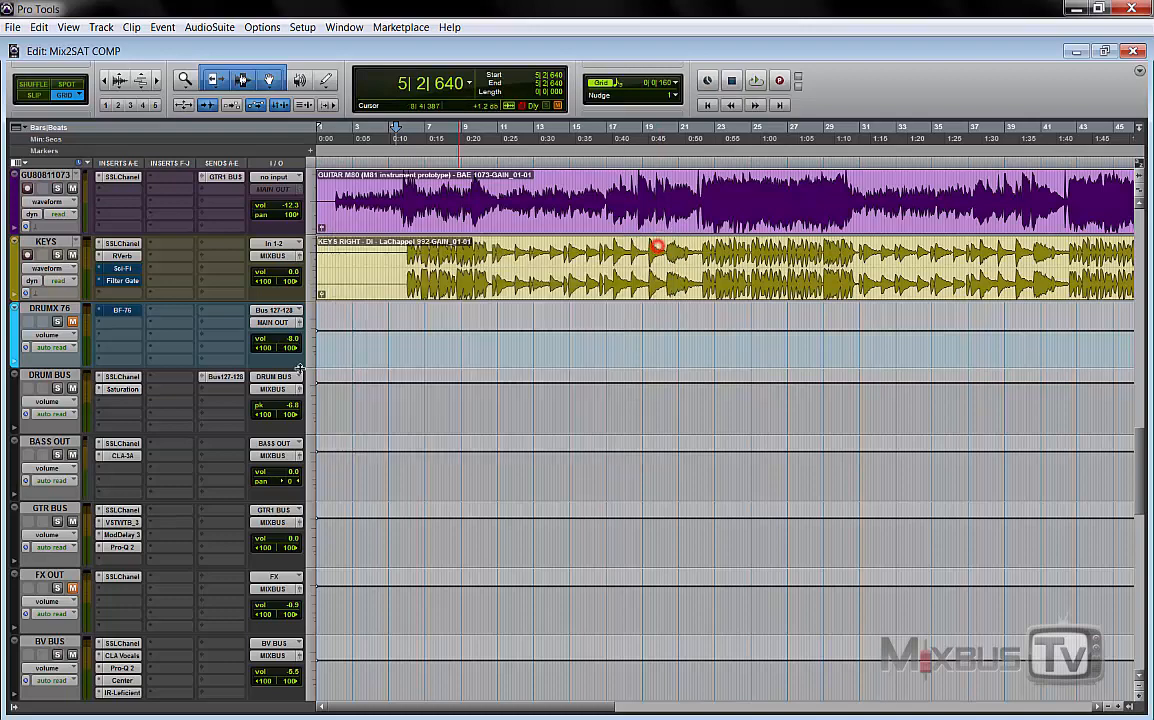
key("space")
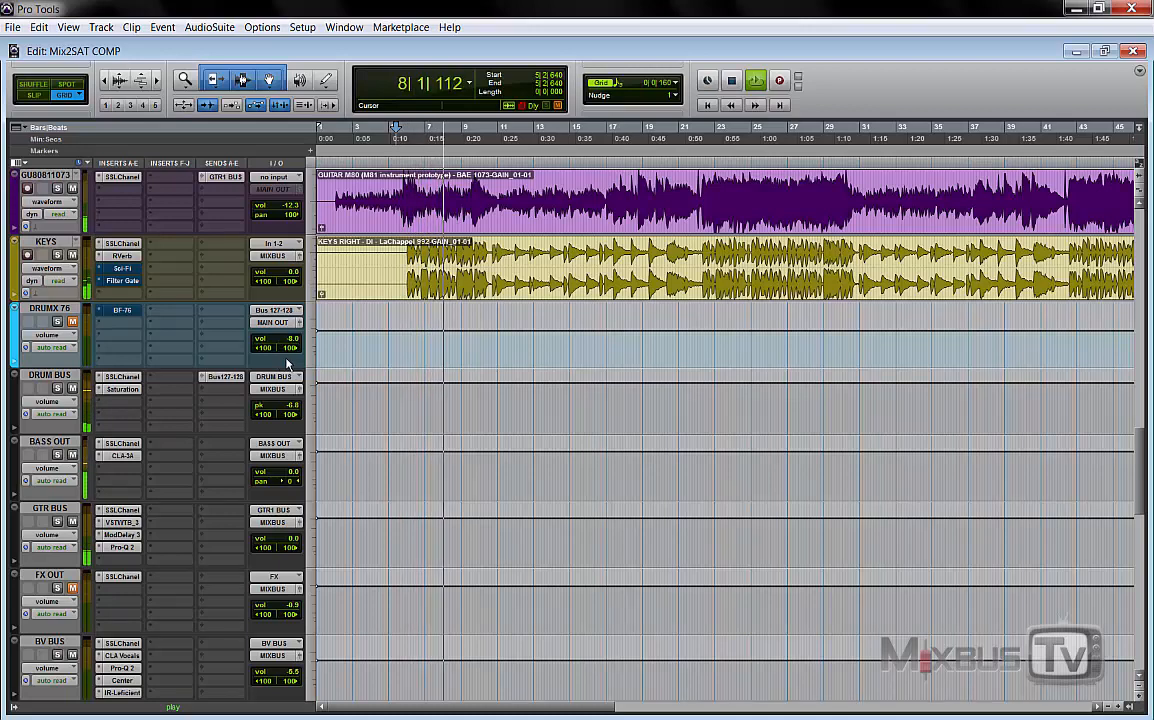
left_click(286, 359)
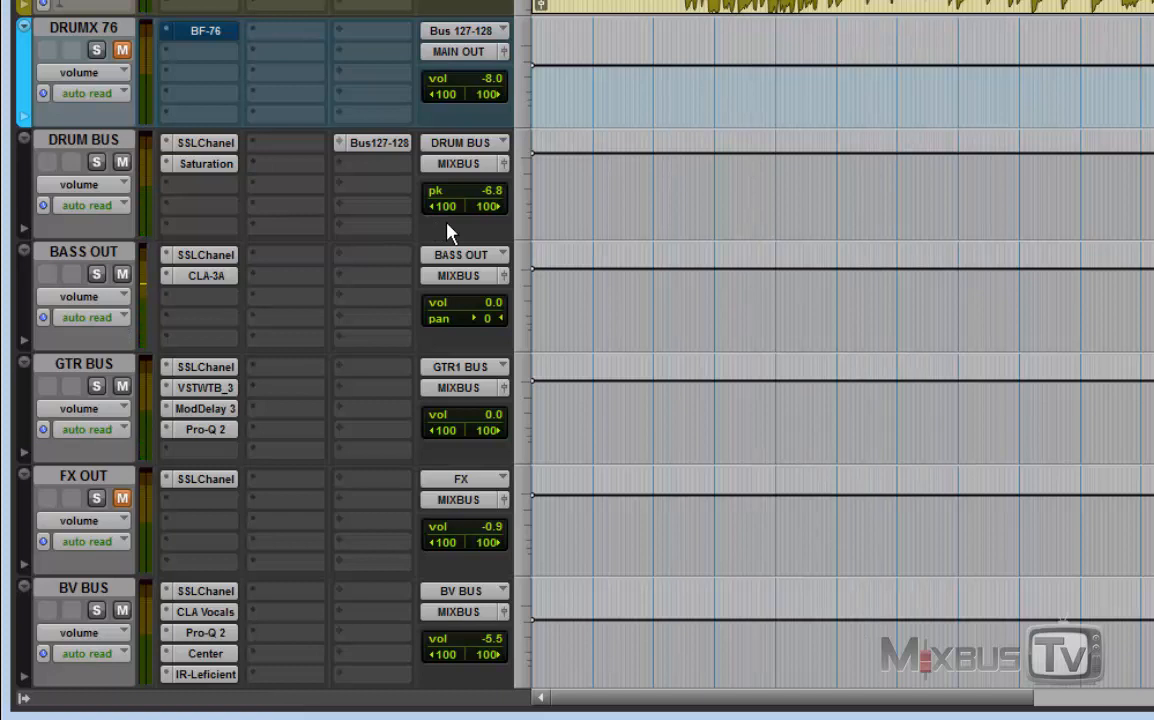
- Play the mix with the DRUM BUS Saturation insert bypassed and active in turn to compare its peak levels
left_click(224, 168)
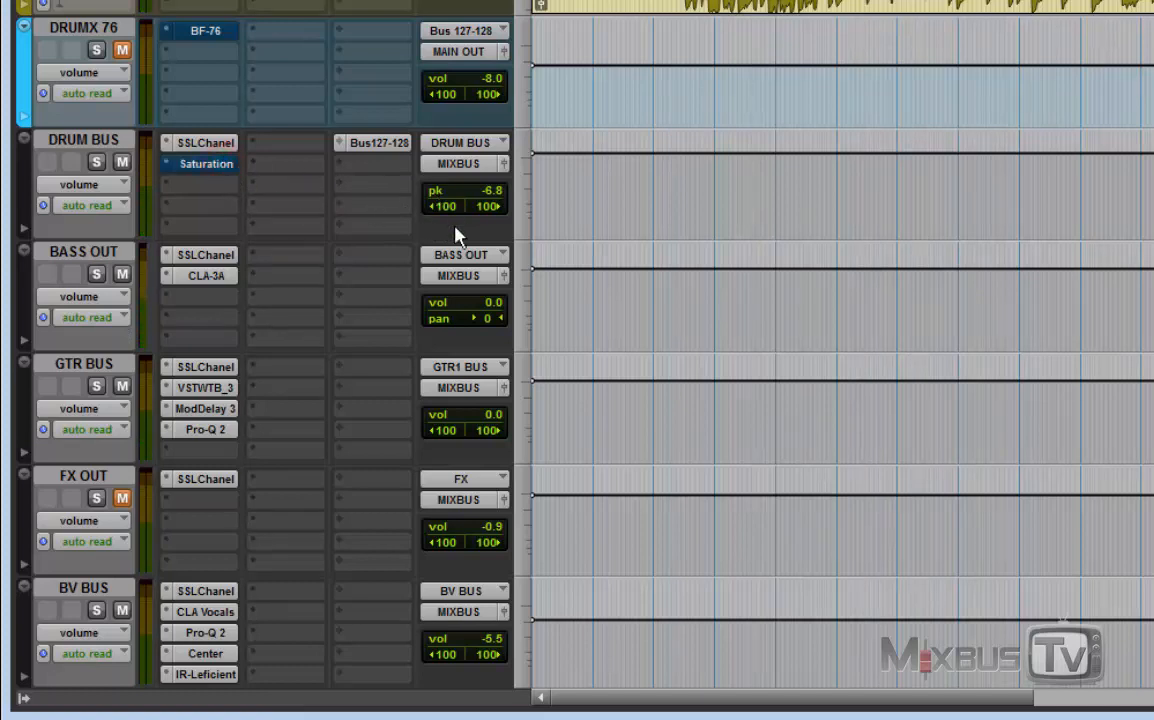
key("space")
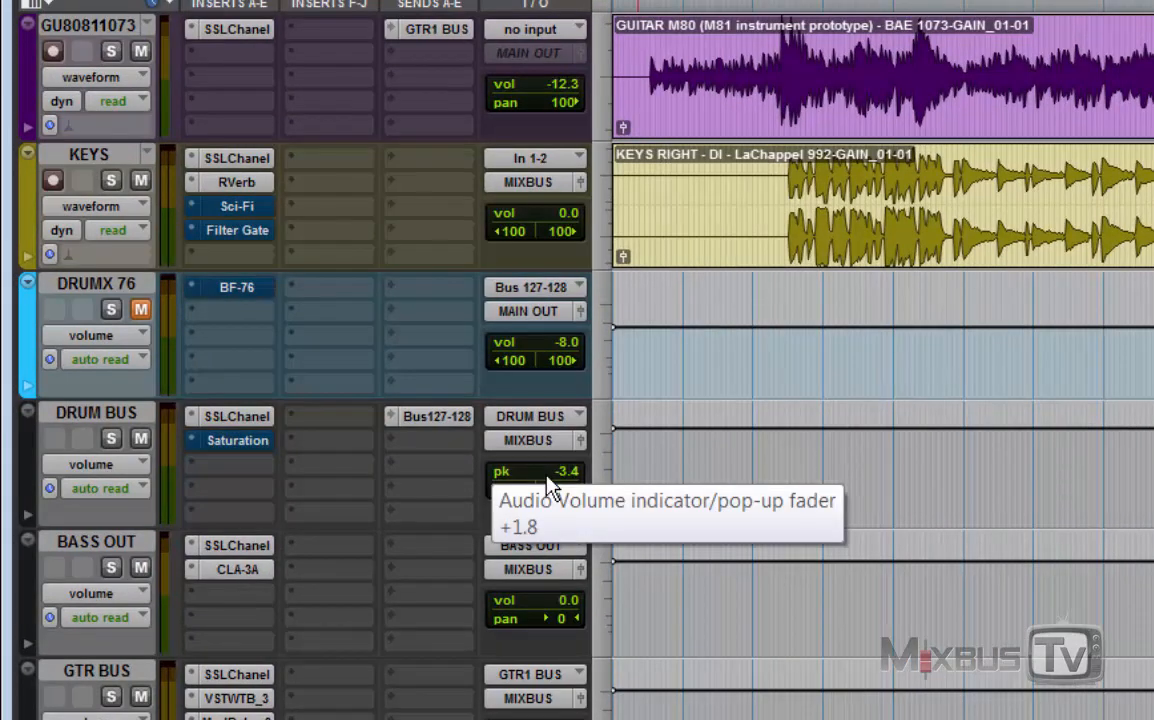
left_click(252, 452, "ctrl")
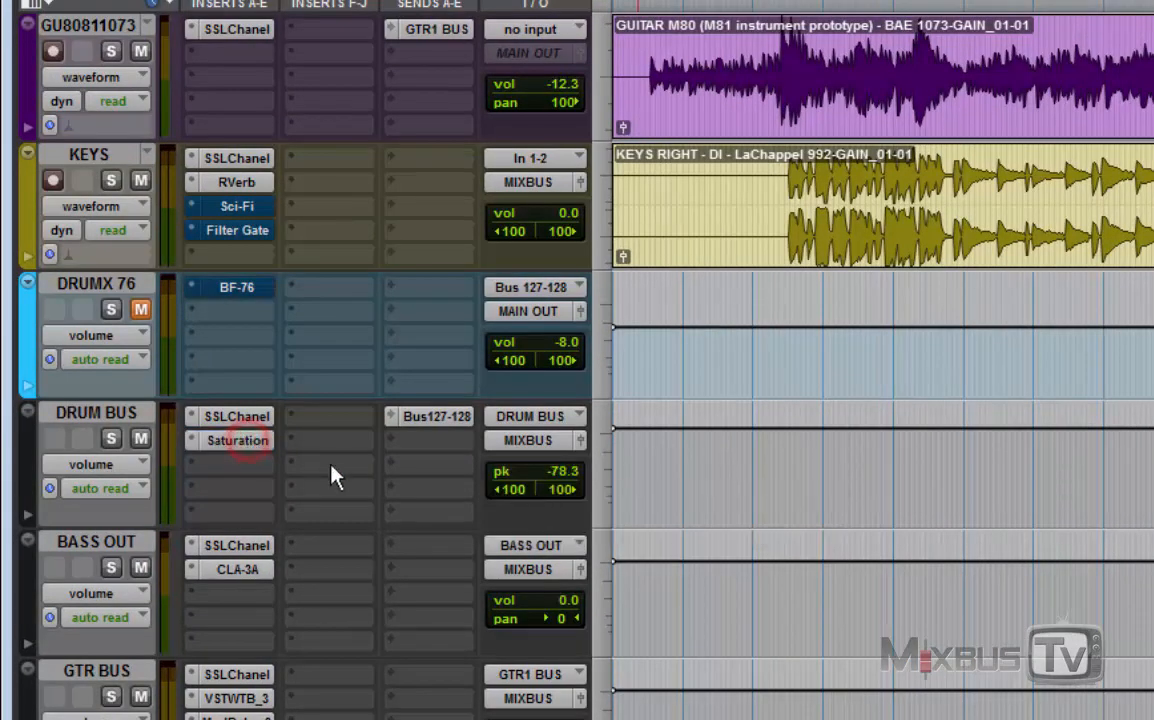
key("space")
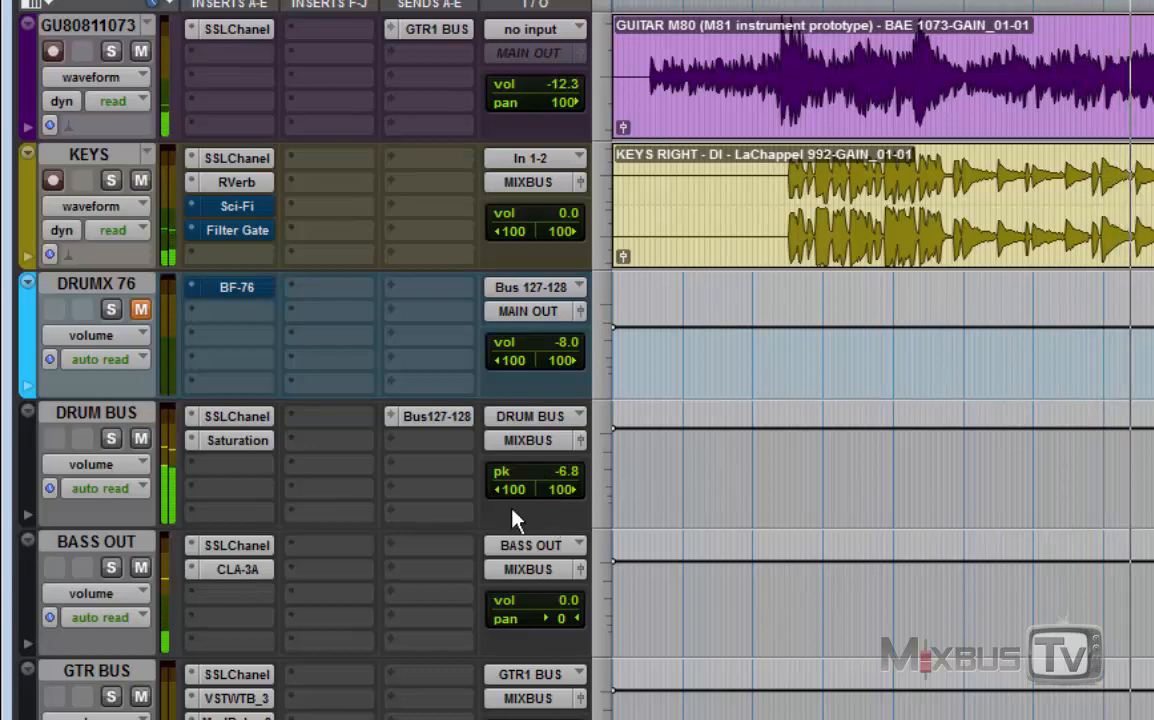
left_click(245, 442)
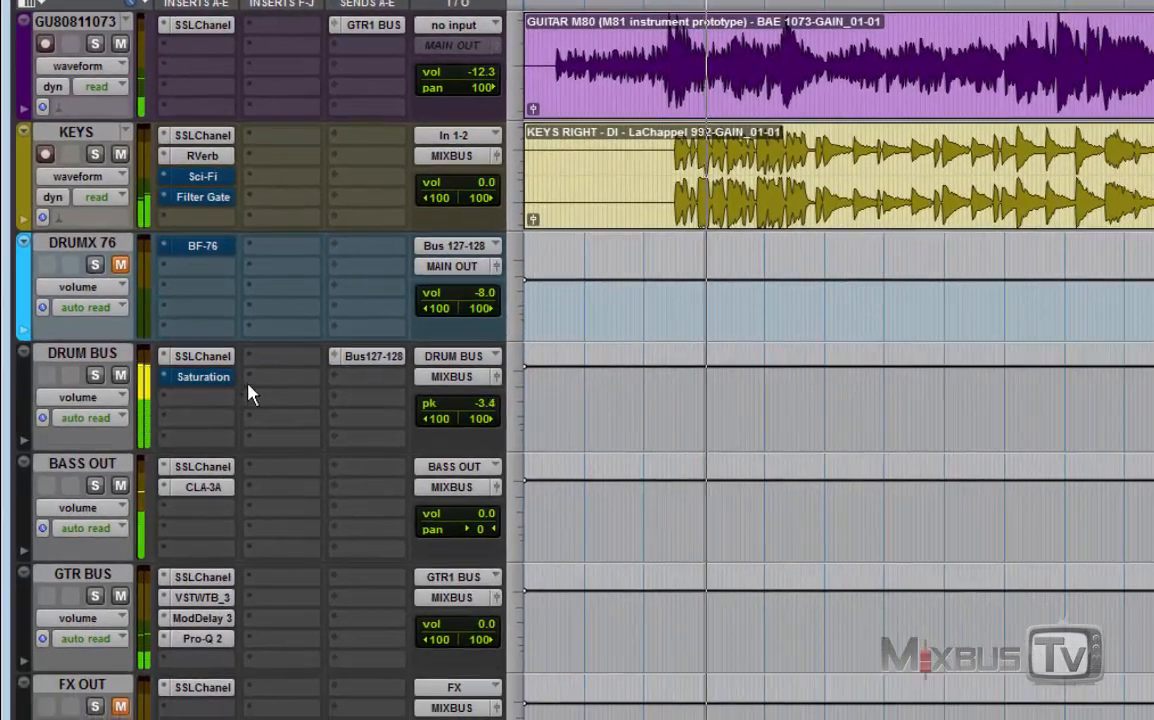
- Open URS Saturation on DRUM BUS and toggle its bypass during playback to compare the sound, ending with it active and its window closed
left_click(251, 440, "ctrl")
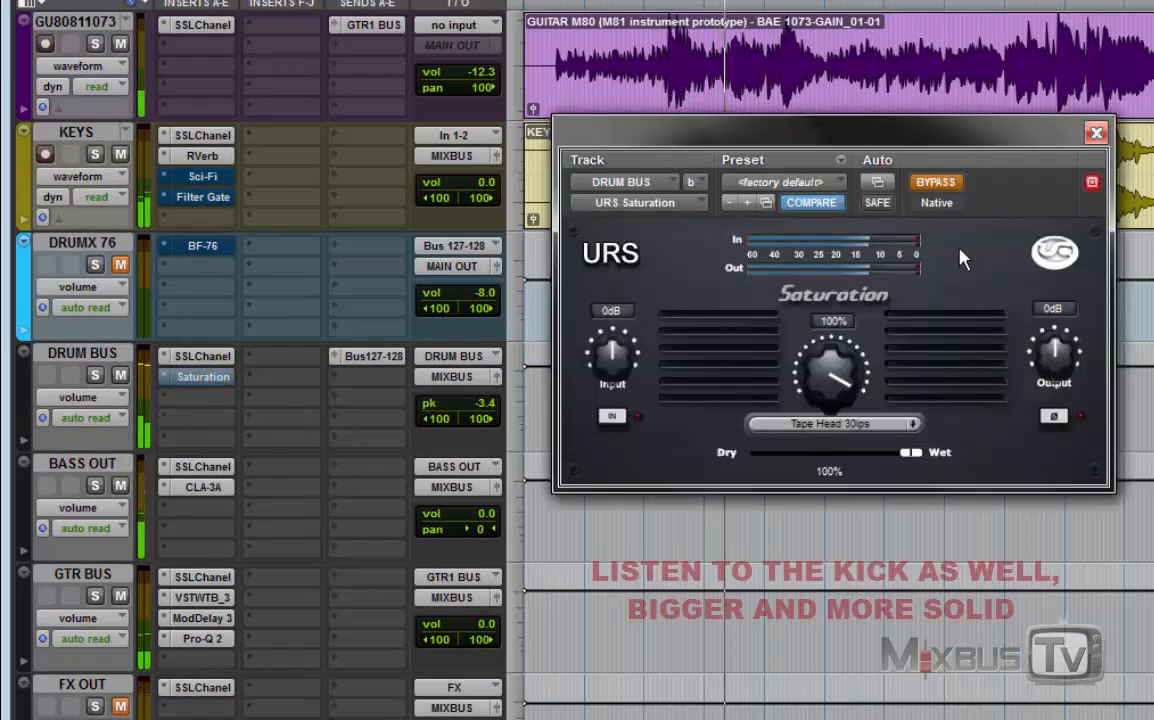
left_click(935, 184)
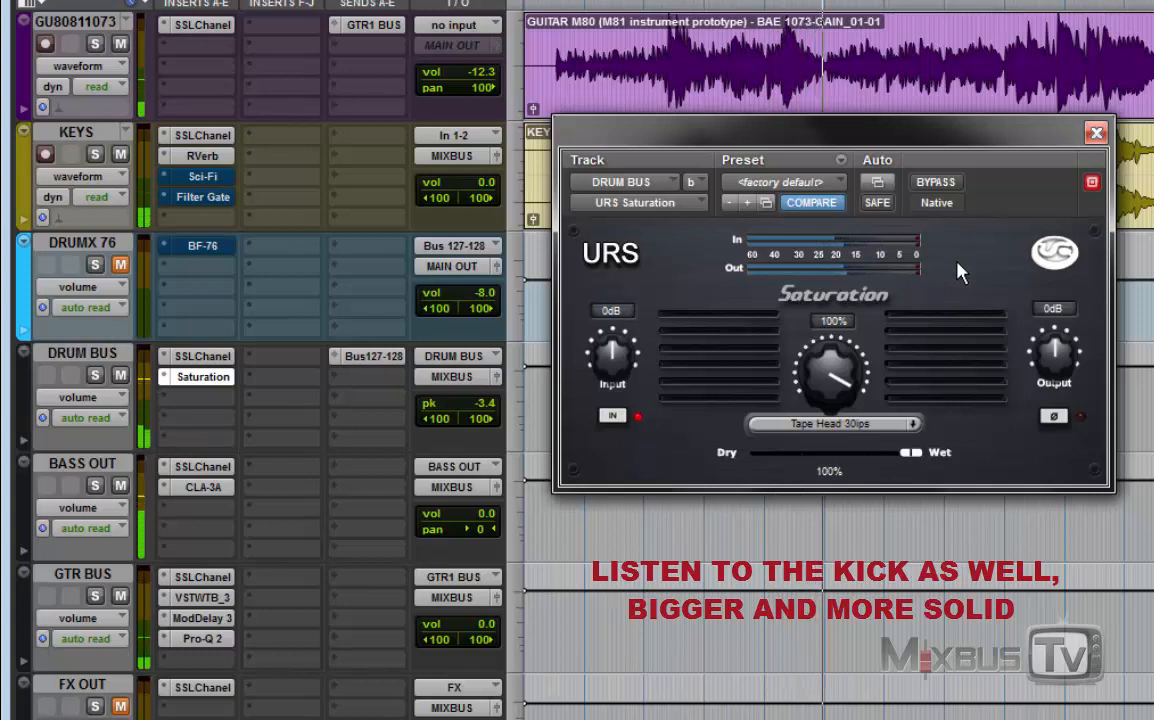
left_click(948, 186)
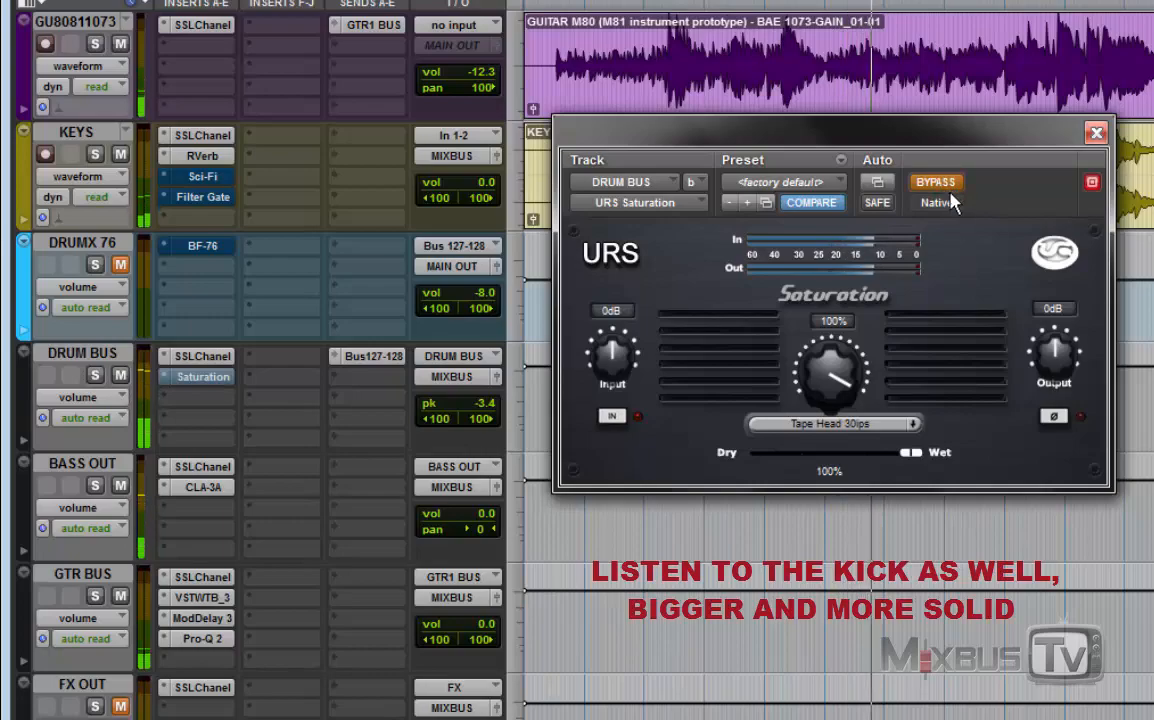
left_click(950, 188)
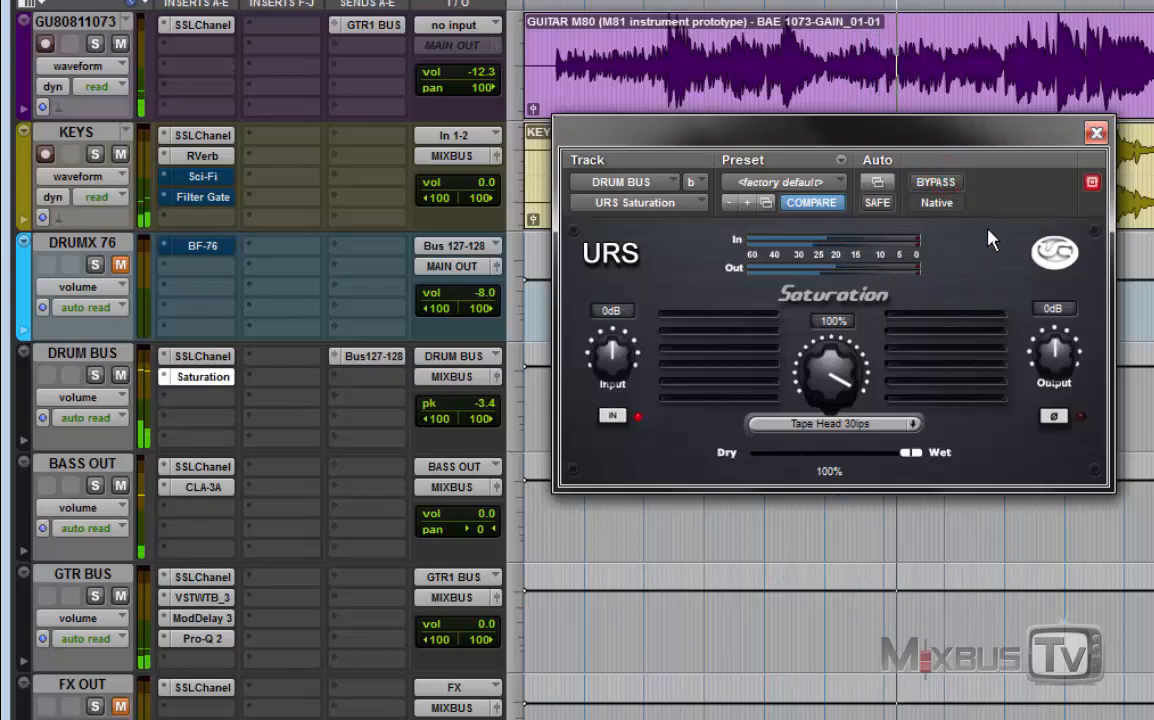
key("space")
left_click(1097, 133)
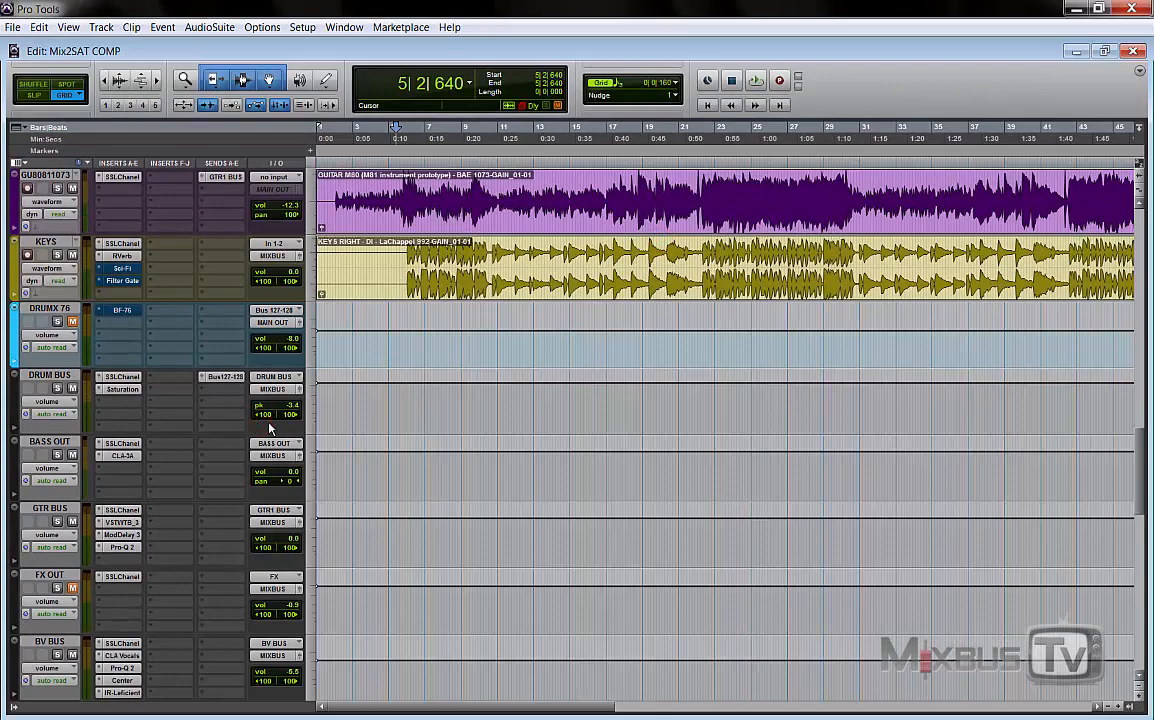
- Examine the waveforms of the printed mix clips PRINT_01 and MUSIC SAT_03 on the track below MIXBUS
scroll(265, 428, "down", 10)
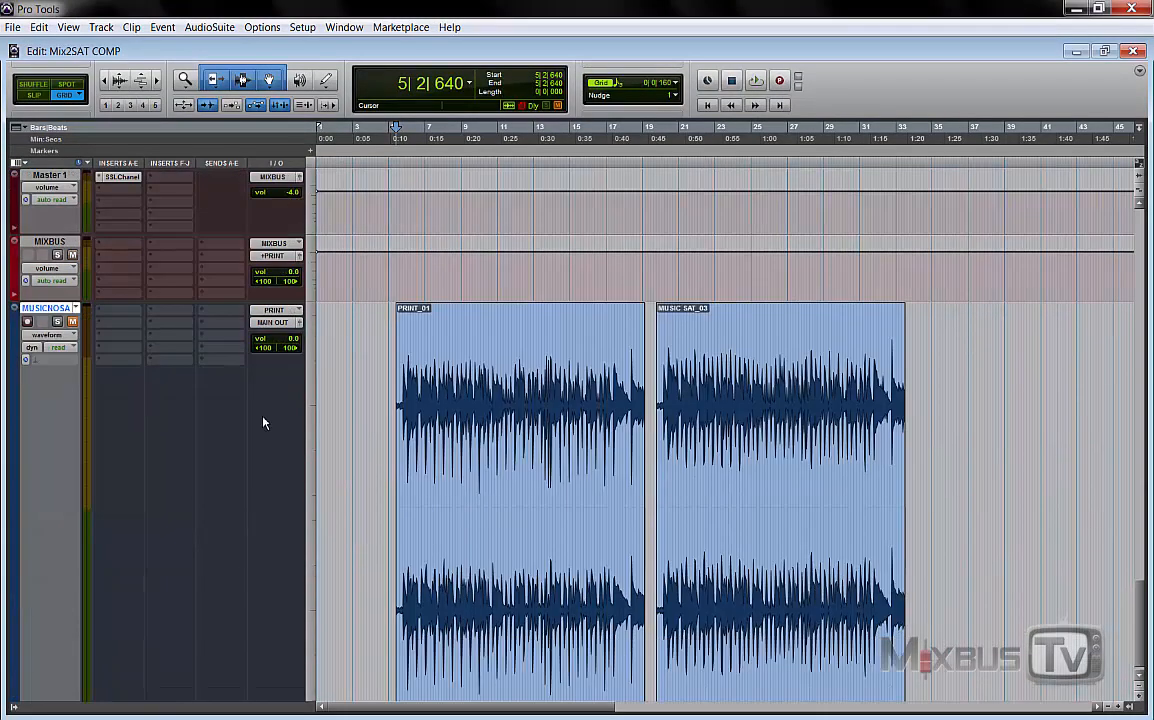
scroll(265, 424, "down", 1)
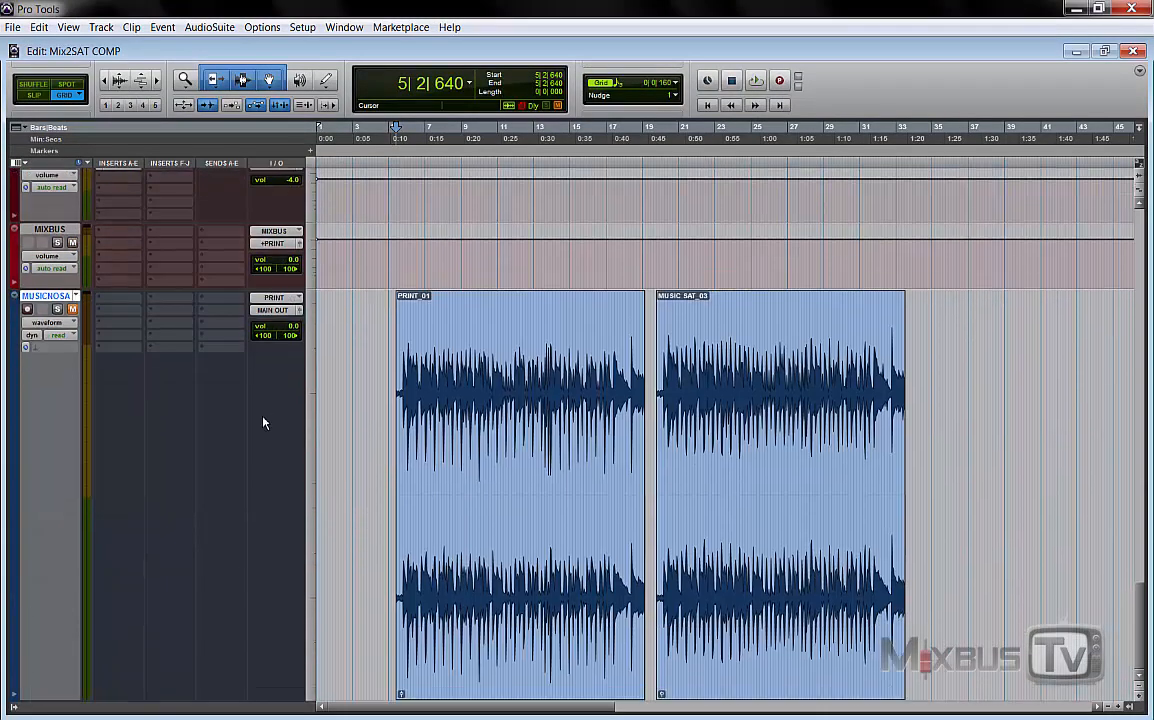
double_click(491, 341)
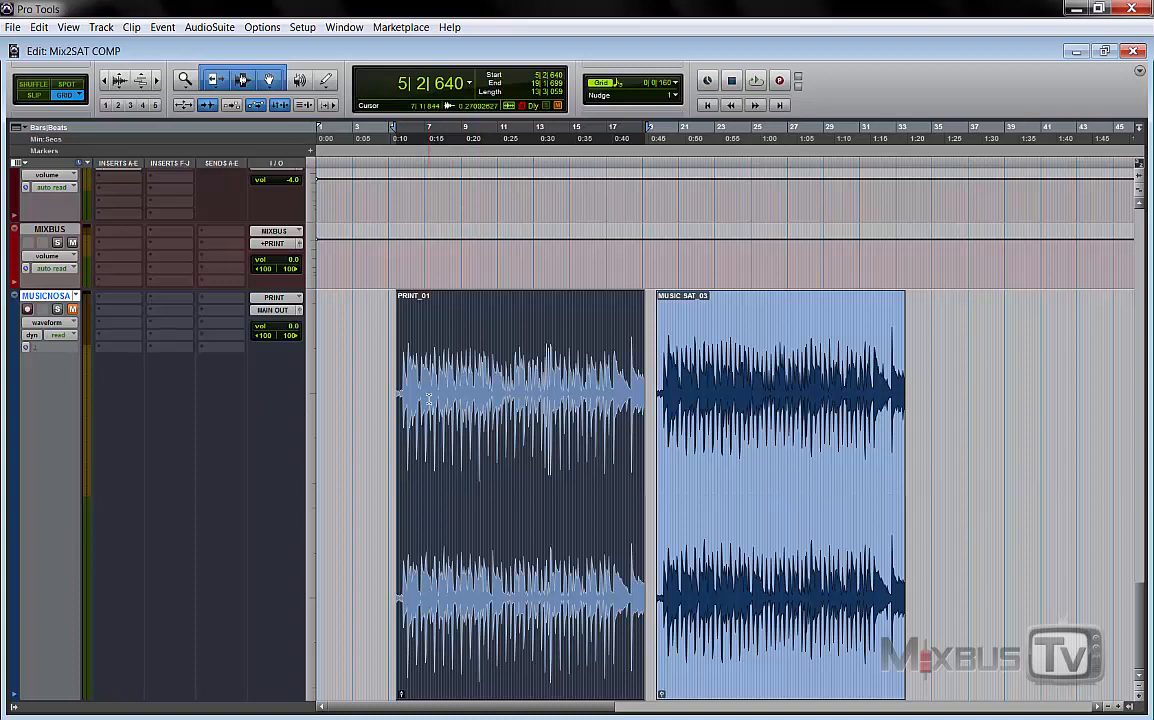
left_click(510, 486)
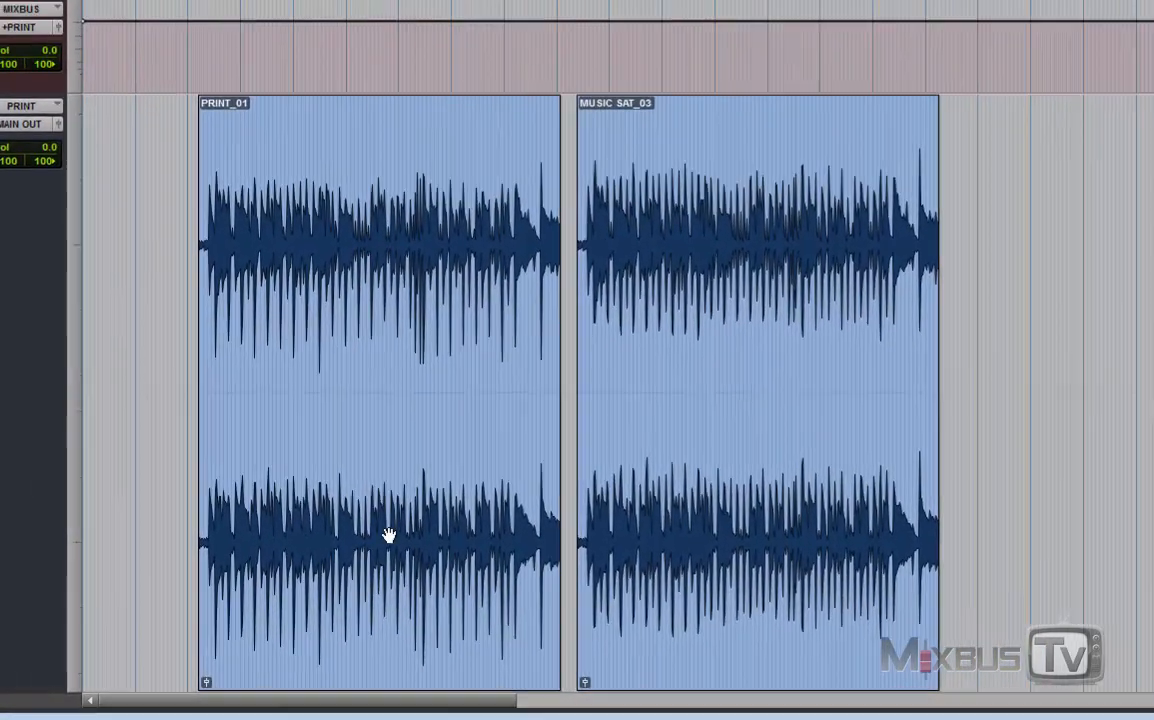
left_click(436, 541)
key("t")
key("t")
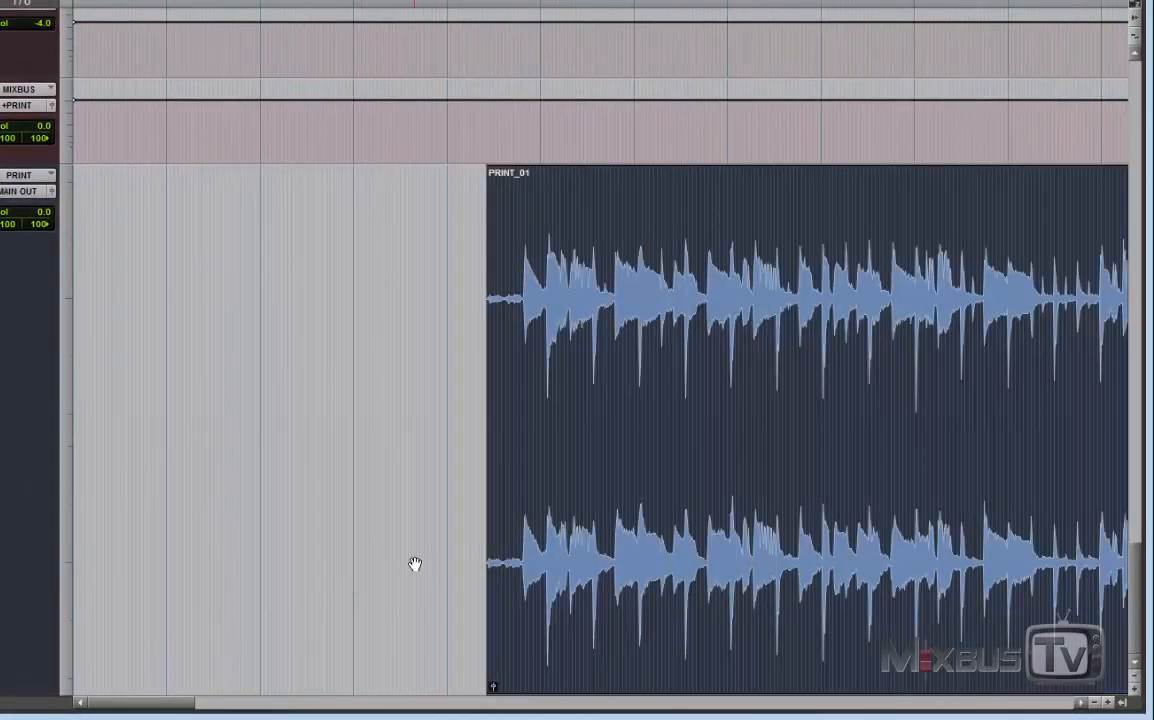
scroll(415, 560, "right", 3)
key("r")
scroll(415, 548, "right", 4)
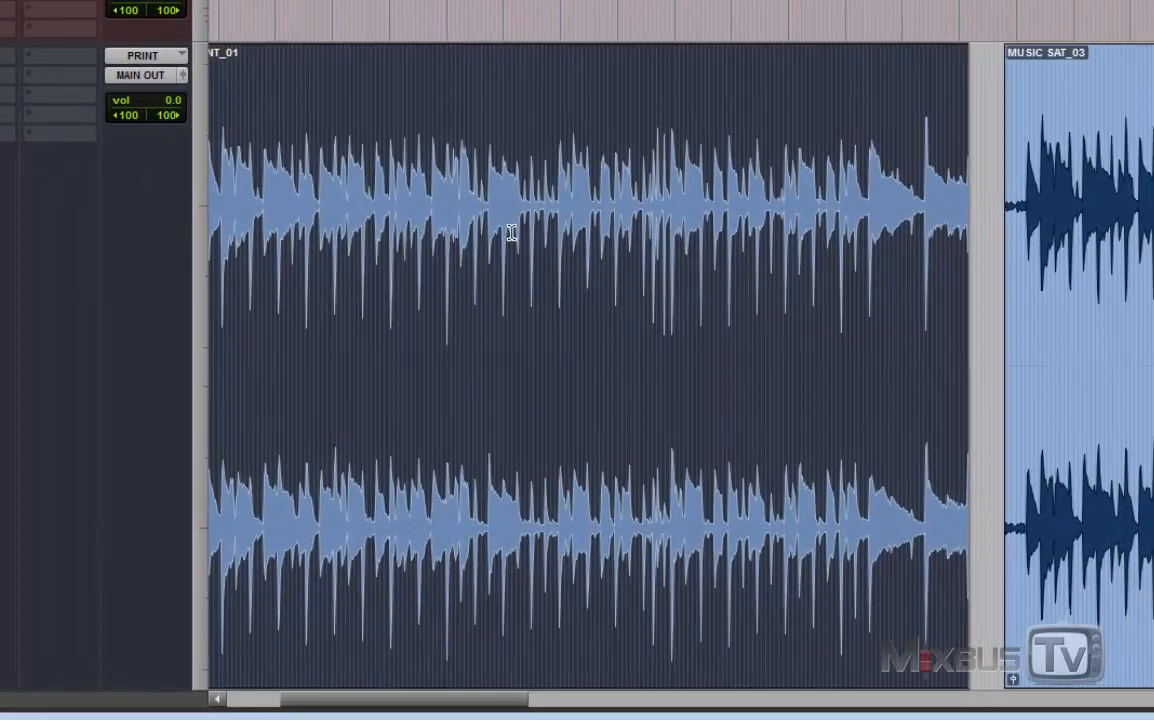
- Select the whole PRINT_01 clip and play it with the track's volume readout switched to peak level
double_click(511, 233)
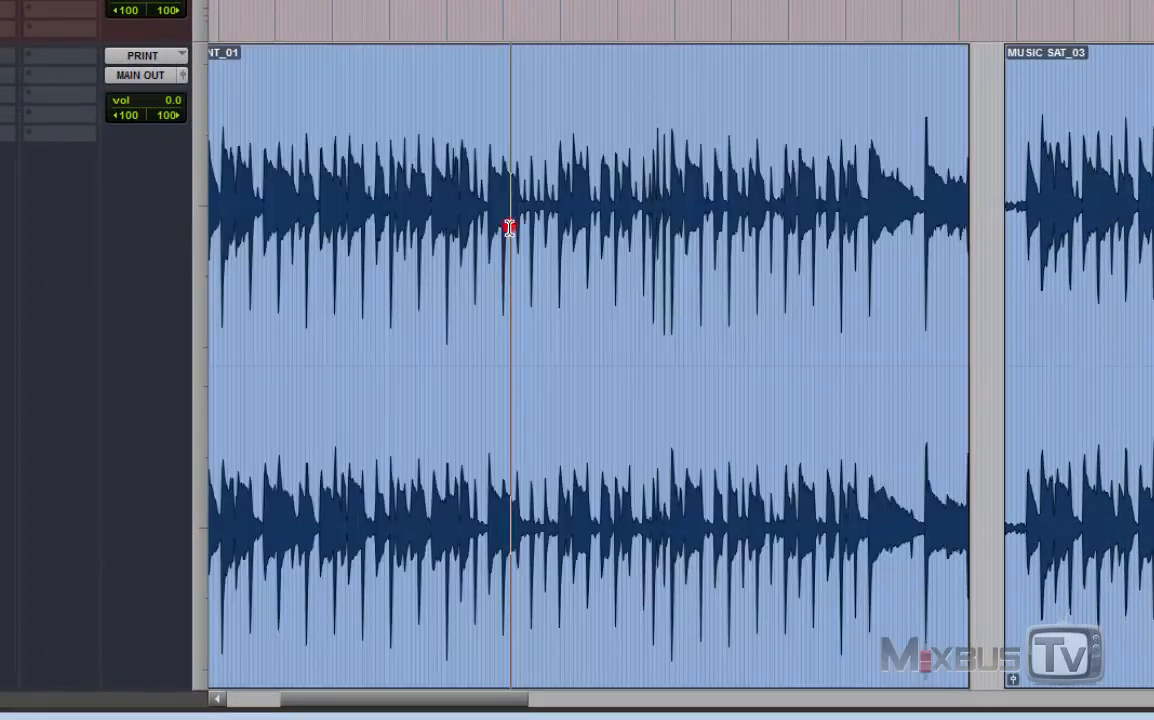
left_click(503, 502)
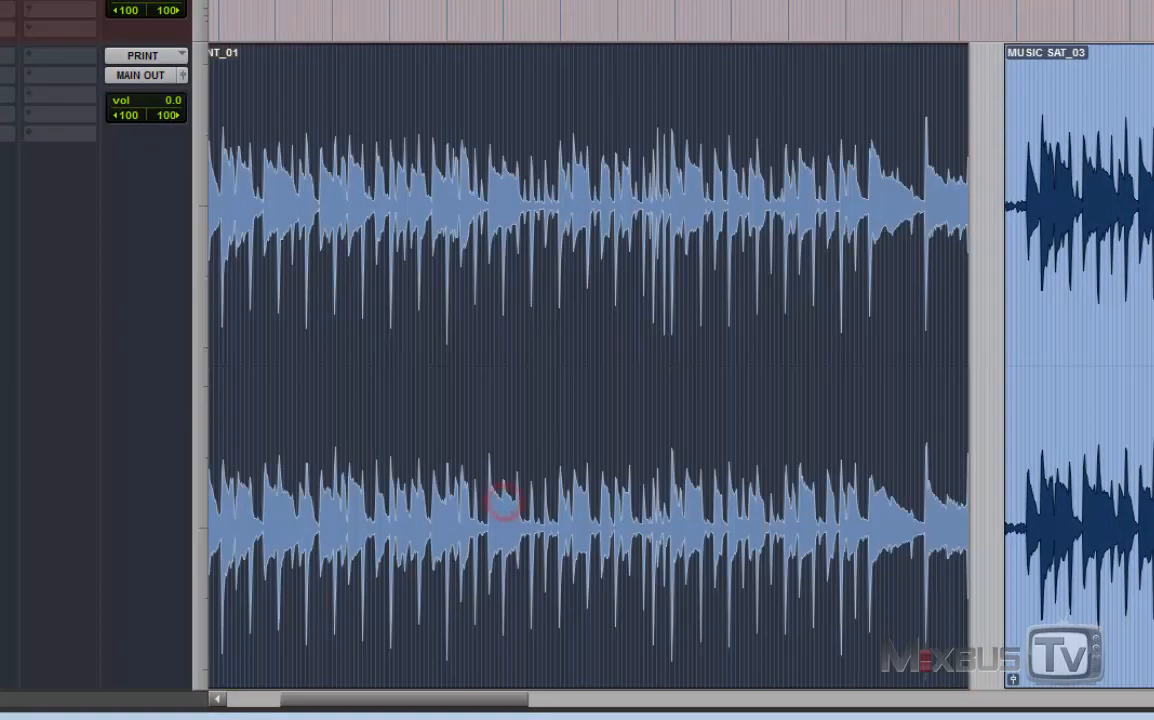
key("space")
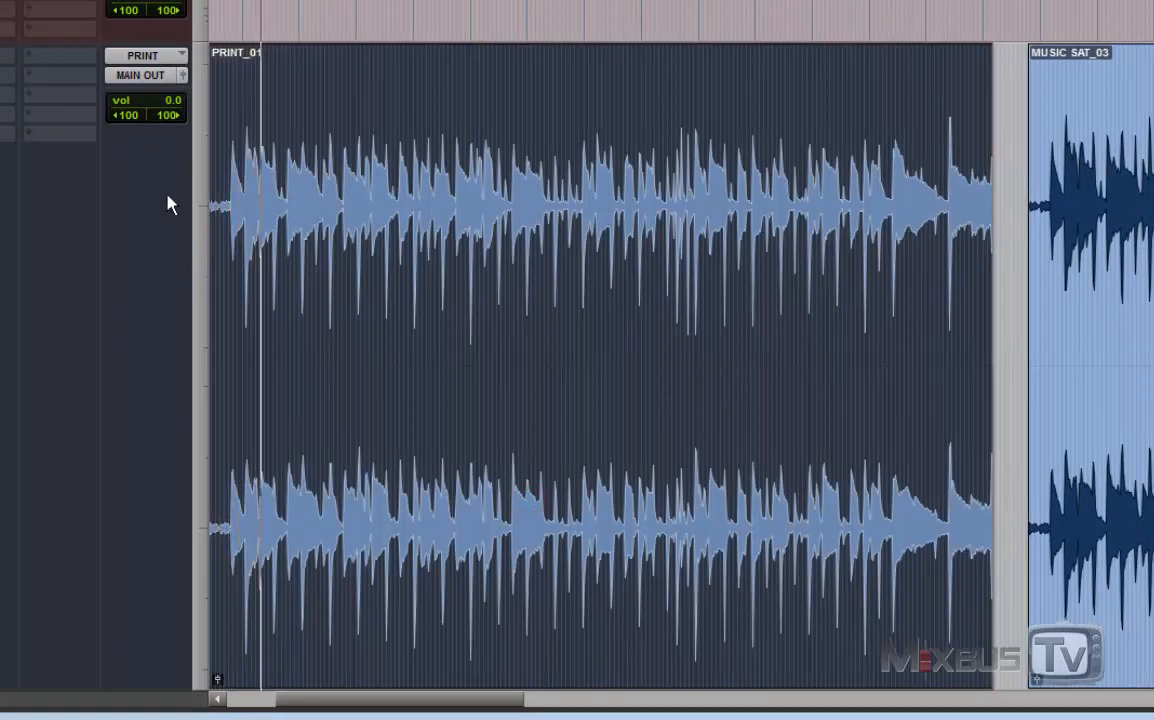
left_click(152, 103)
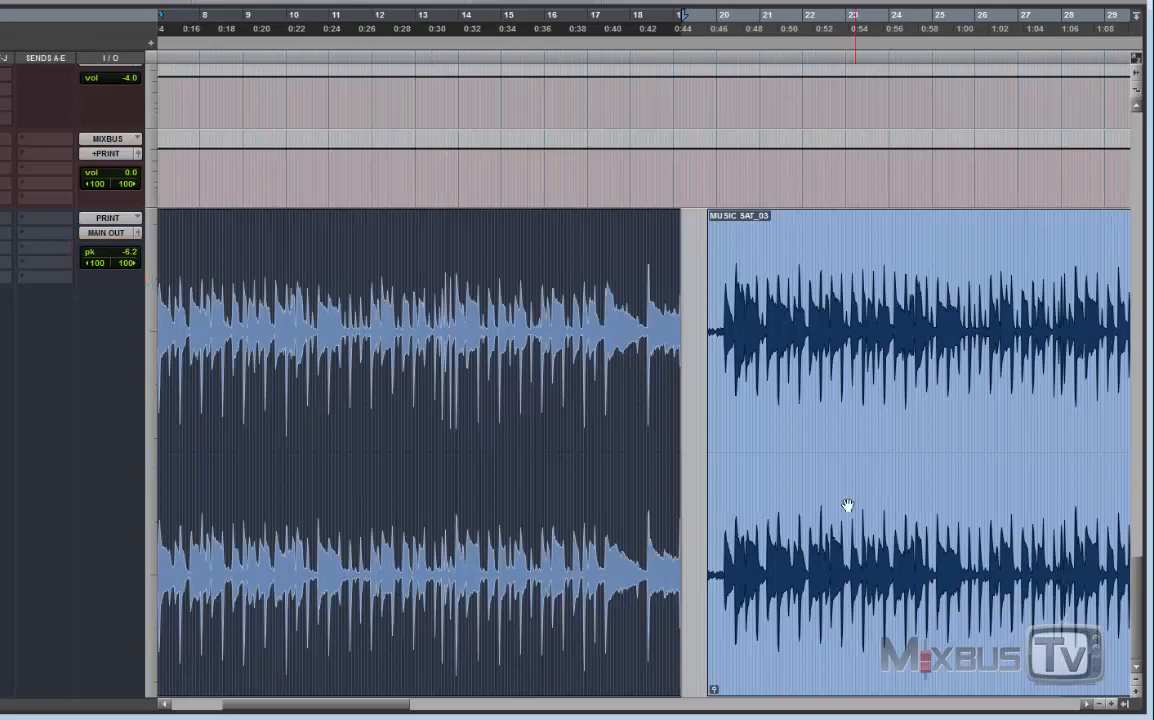
- Select the MUSIC SAT_03 clip, reset the track's peak readout and play the clip to check its peak level
left_click(847, 505)
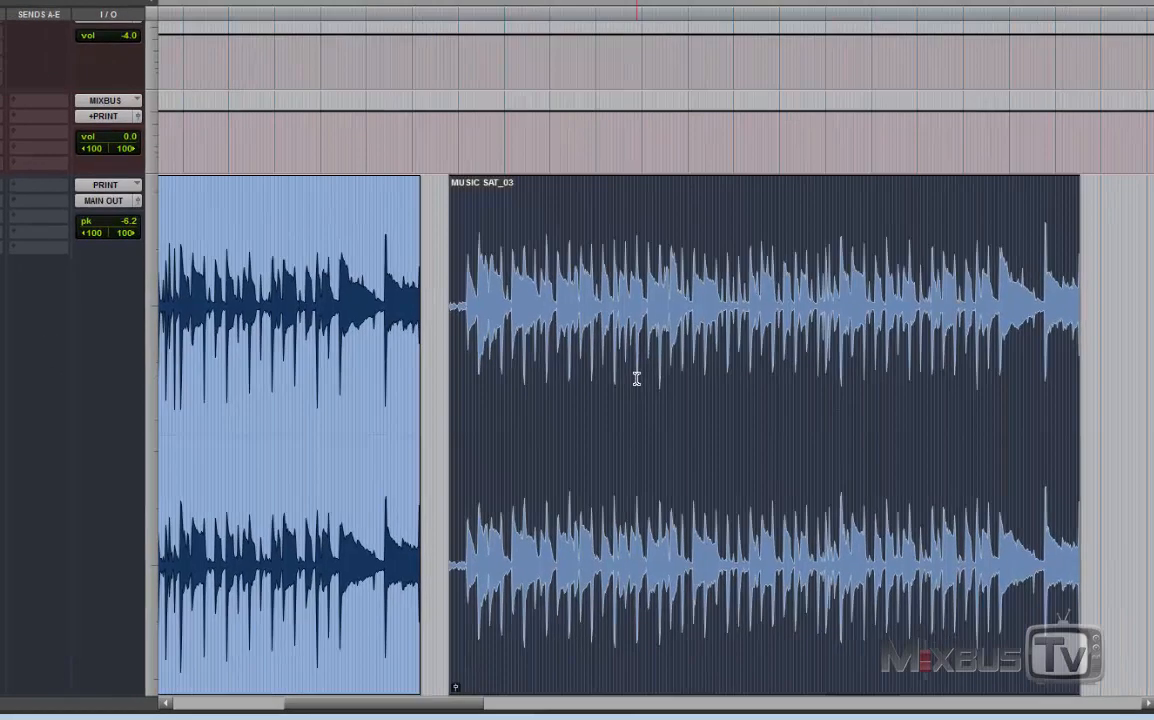
key("r")
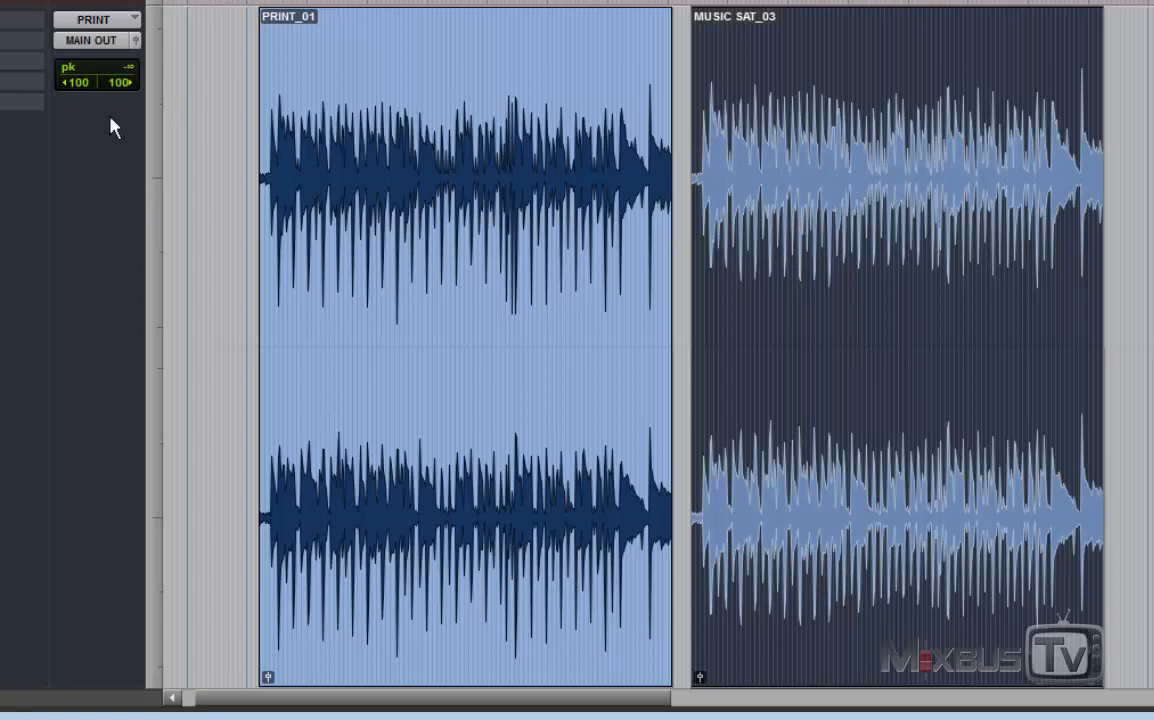
key("space")
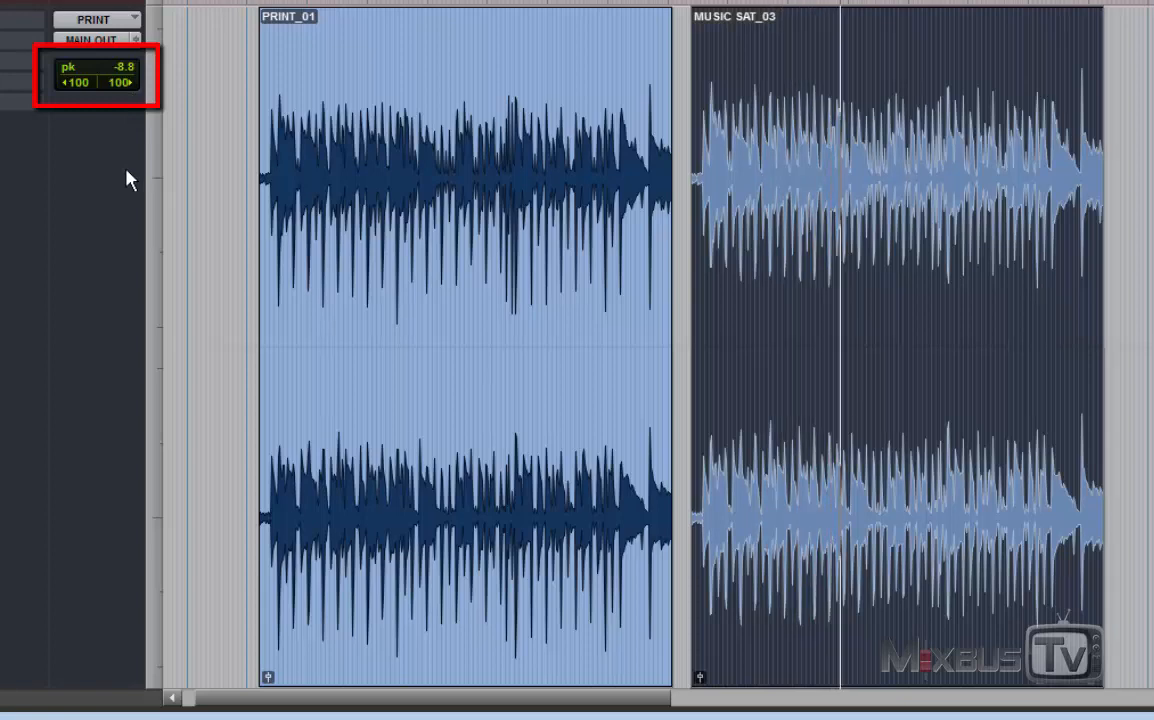
key("space")
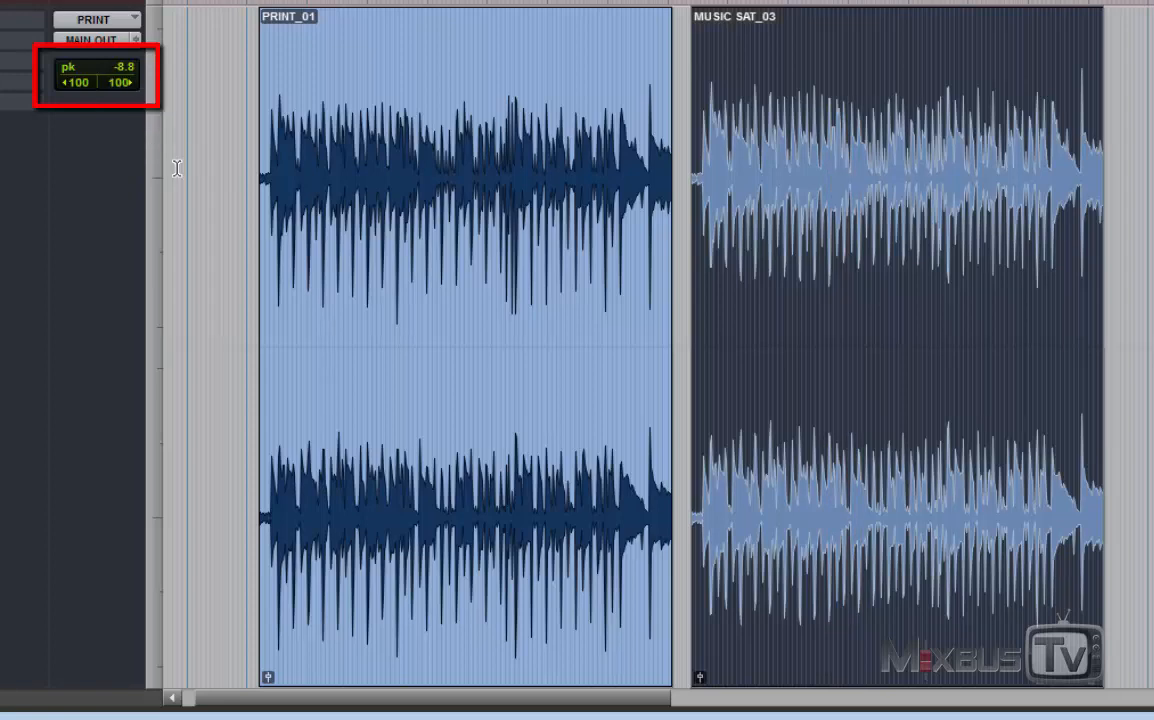
- Play the PRINT_01 clip from partway through to check its peak level against MUSIC SAT_03
left_click(383, 112)
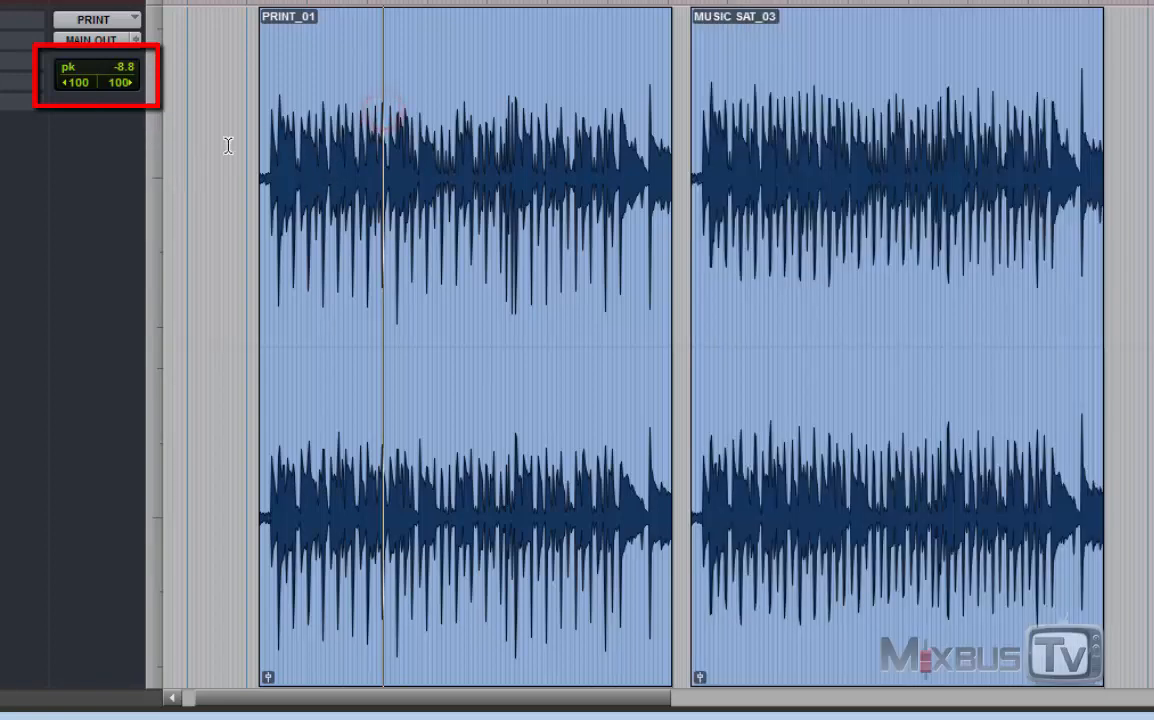
key("space")
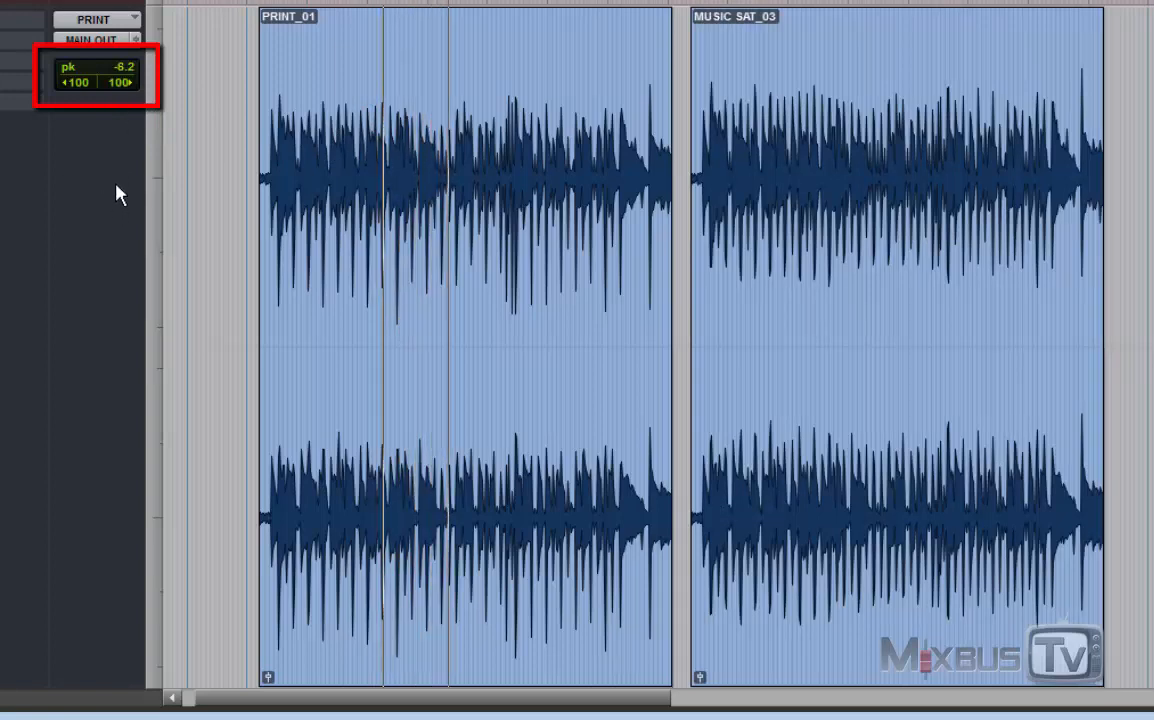
key("space")
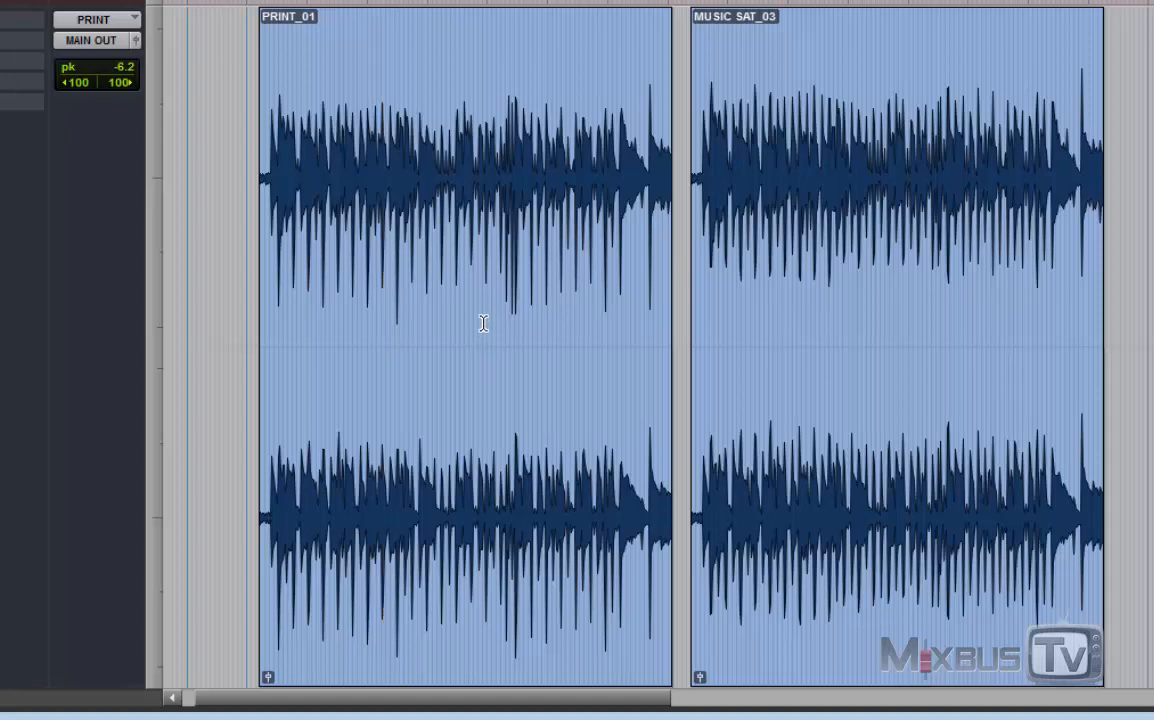
- Alternate playback between matching passages of PRINT_01 and MUSIC SAT_03 to compare the unsaturated and saturated mixes by ear
left_click(424, 117)
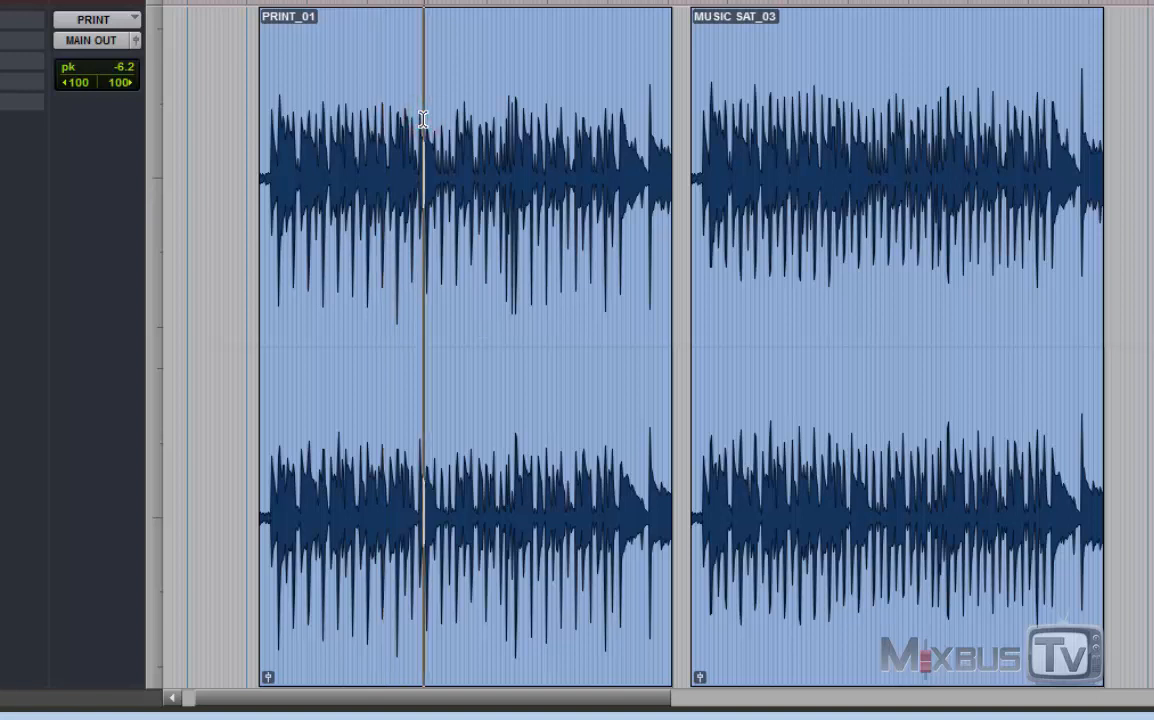
key("space")
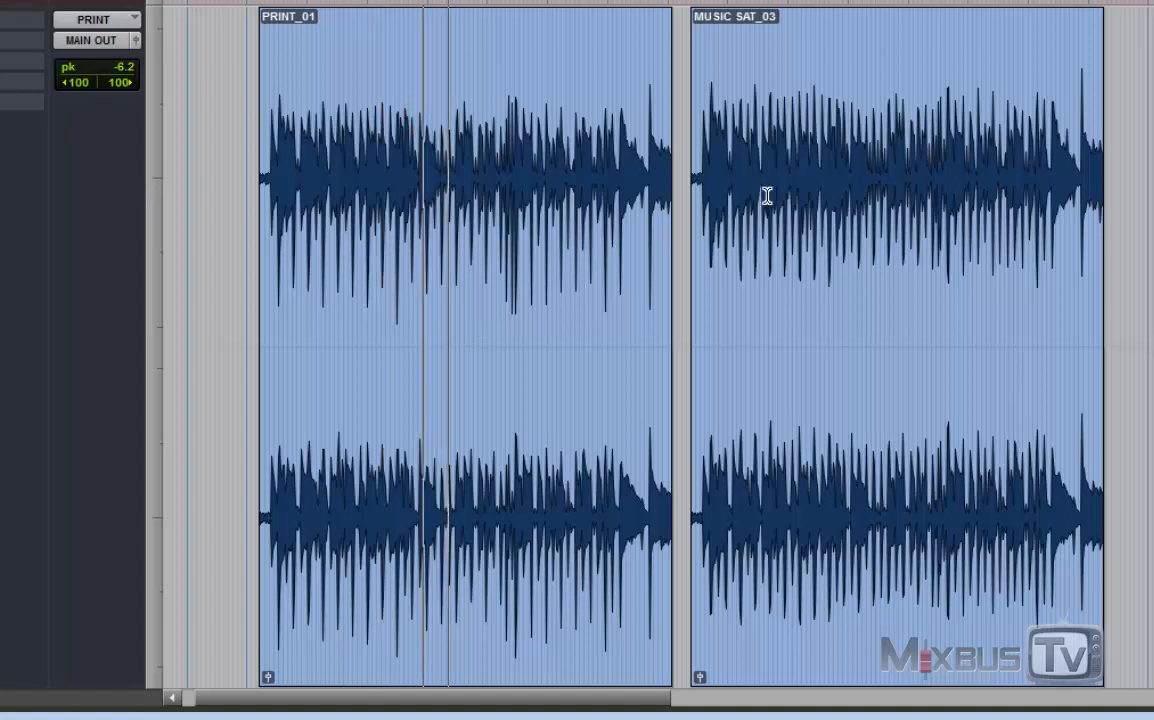
left_click(853, 135)
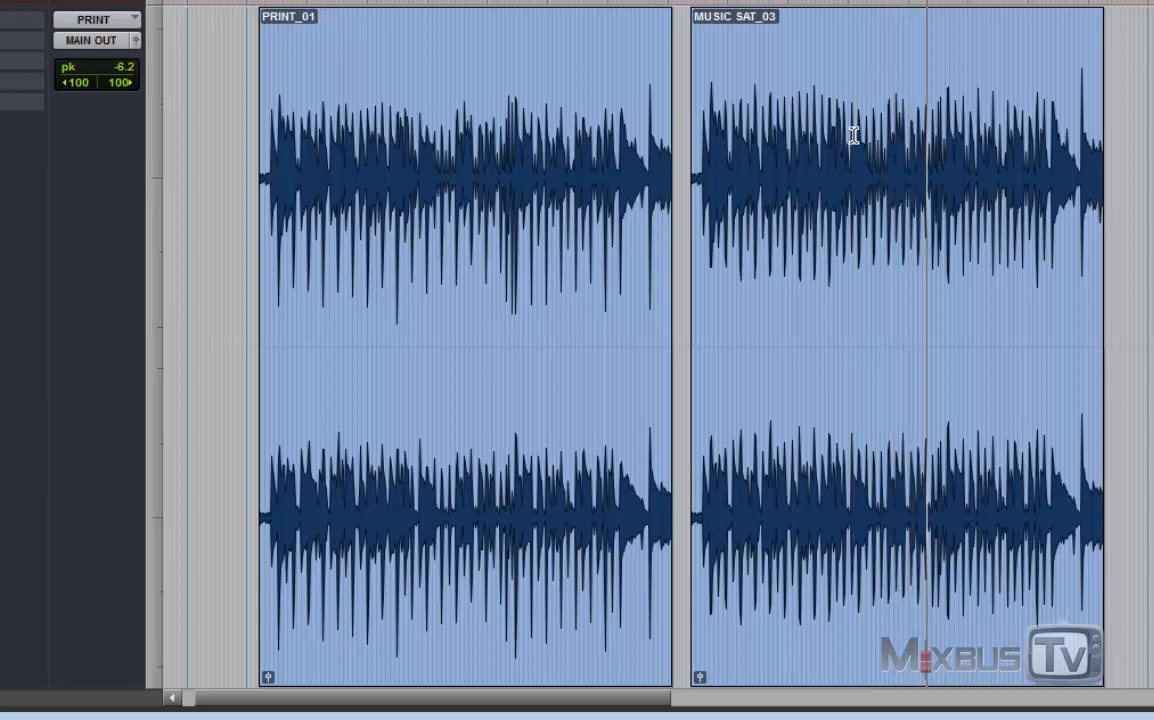
left_click(471, 120)
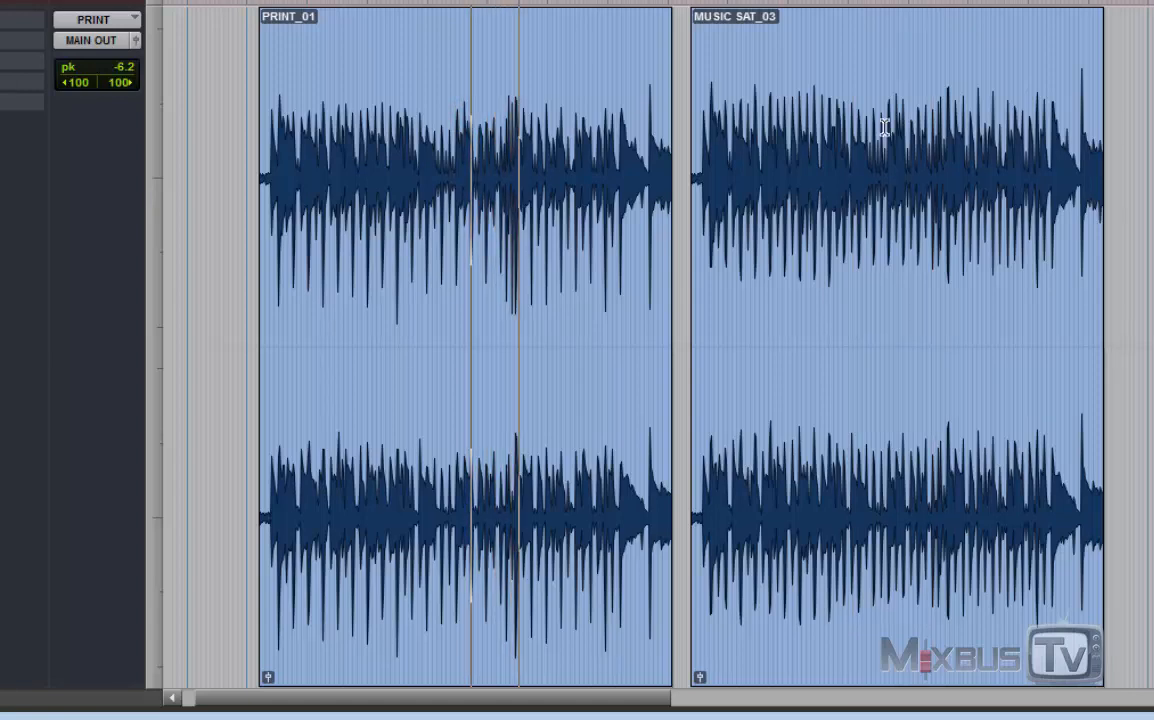
left_click(914, 117)
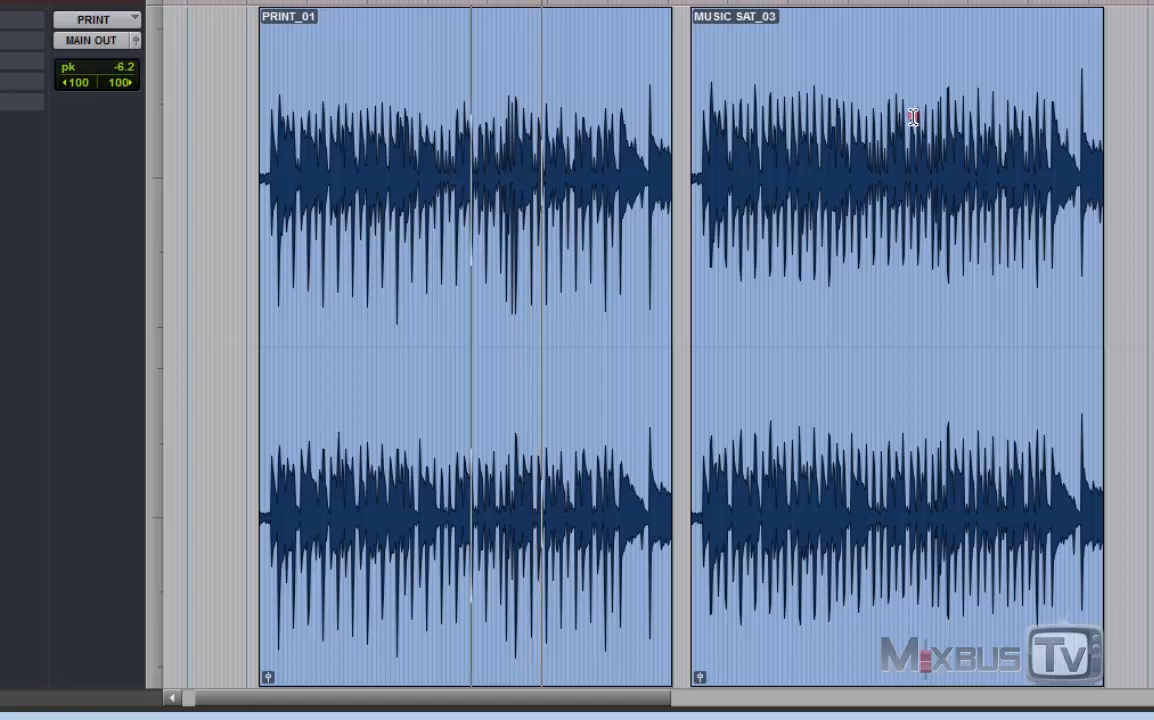
- Finish the listening comparison on the MUSIC SAT_03 clip, stop playback, and unsolo and mute the MUSICNOSA track
key("space")
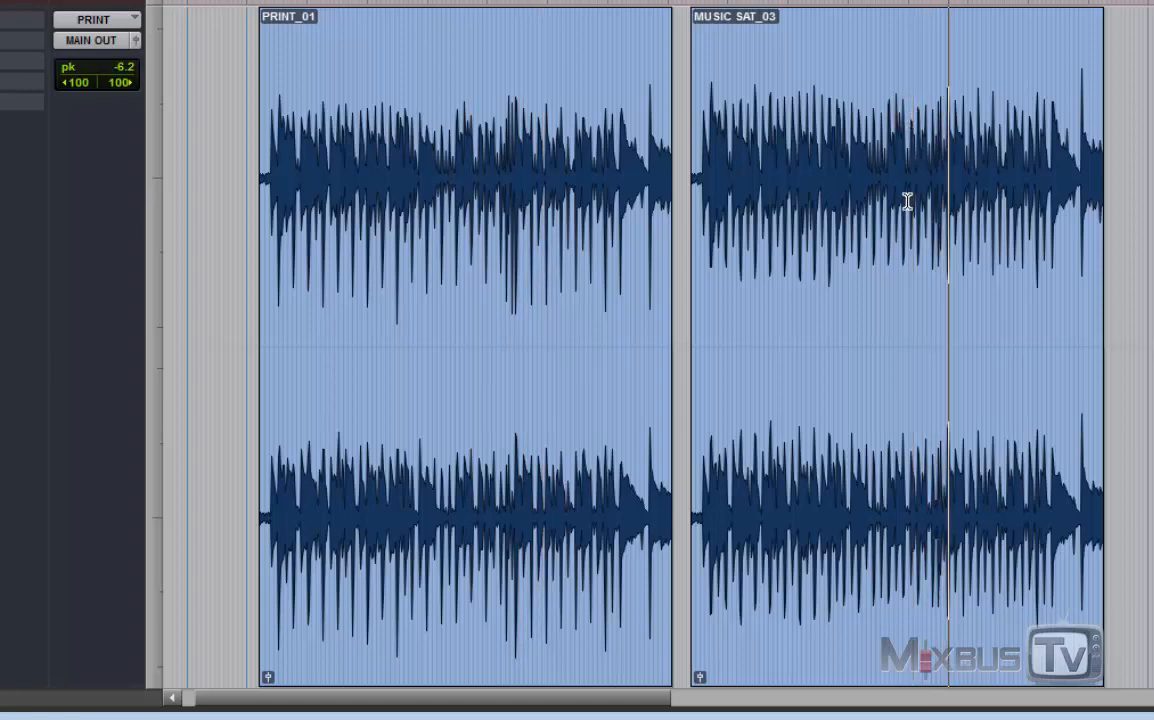
key("space")
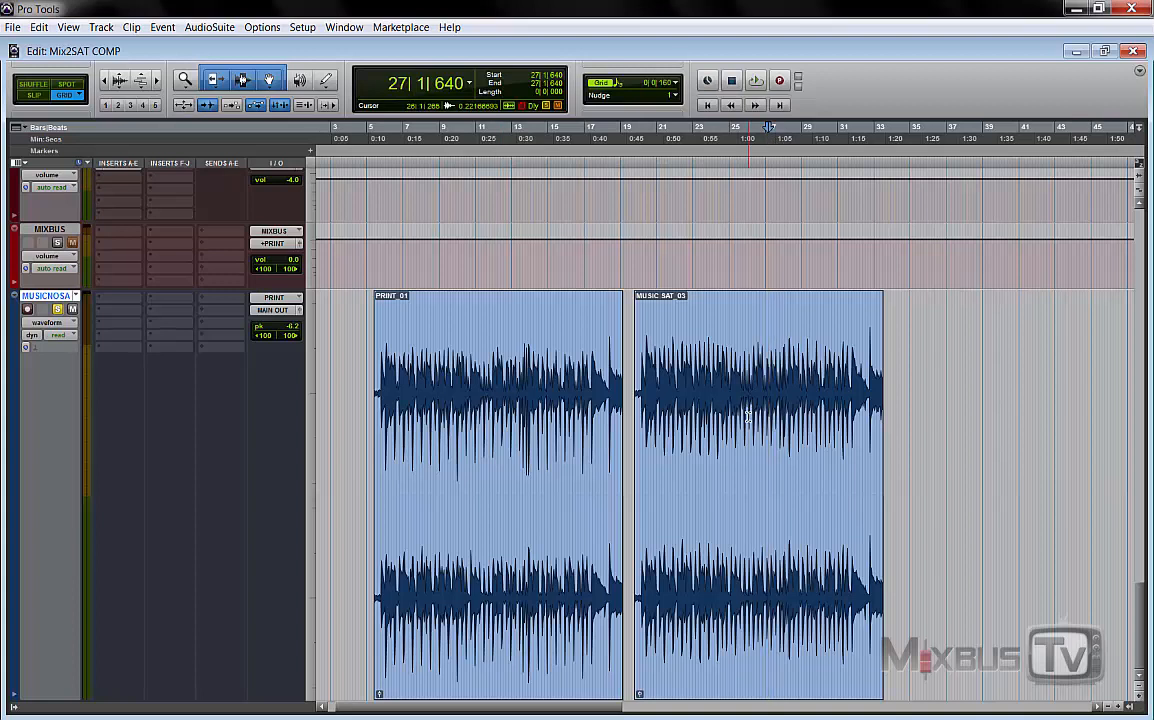
left_click(72, 310)
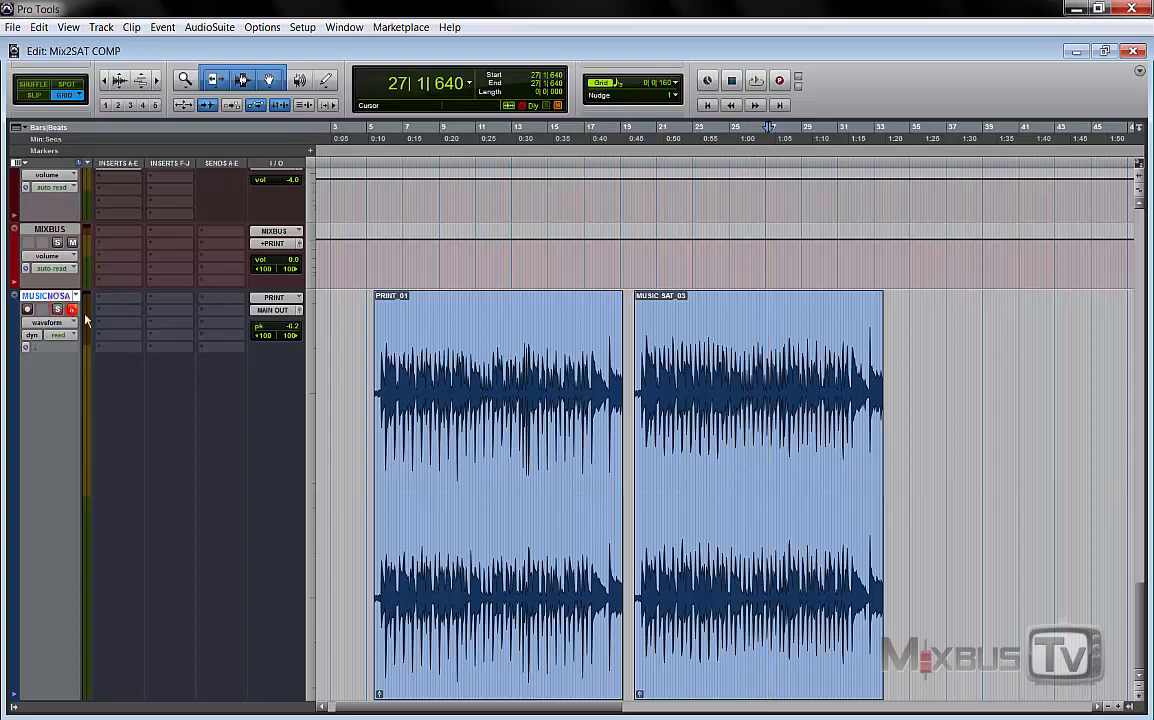
- Look through the session's drum, vocal, bass, guitar, keys, bus and effects tracks to examine their inserts and routing
scroll(327, 399, "up", 15)
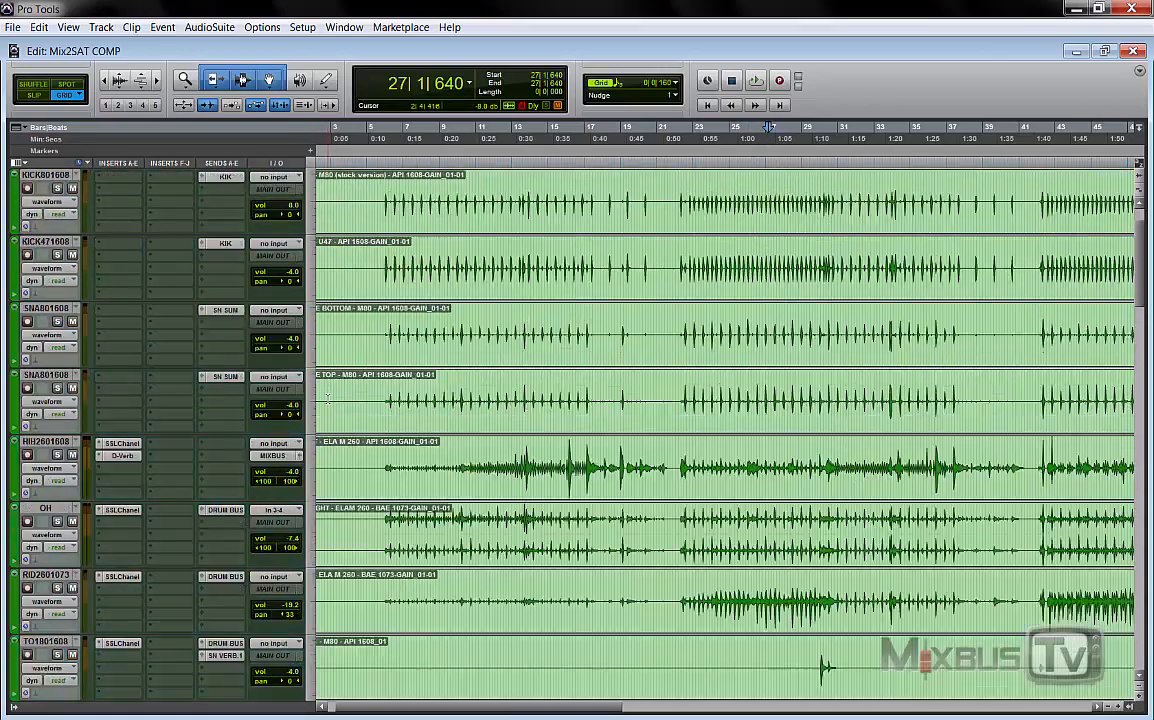
scroll(327, 399, "up", 1)
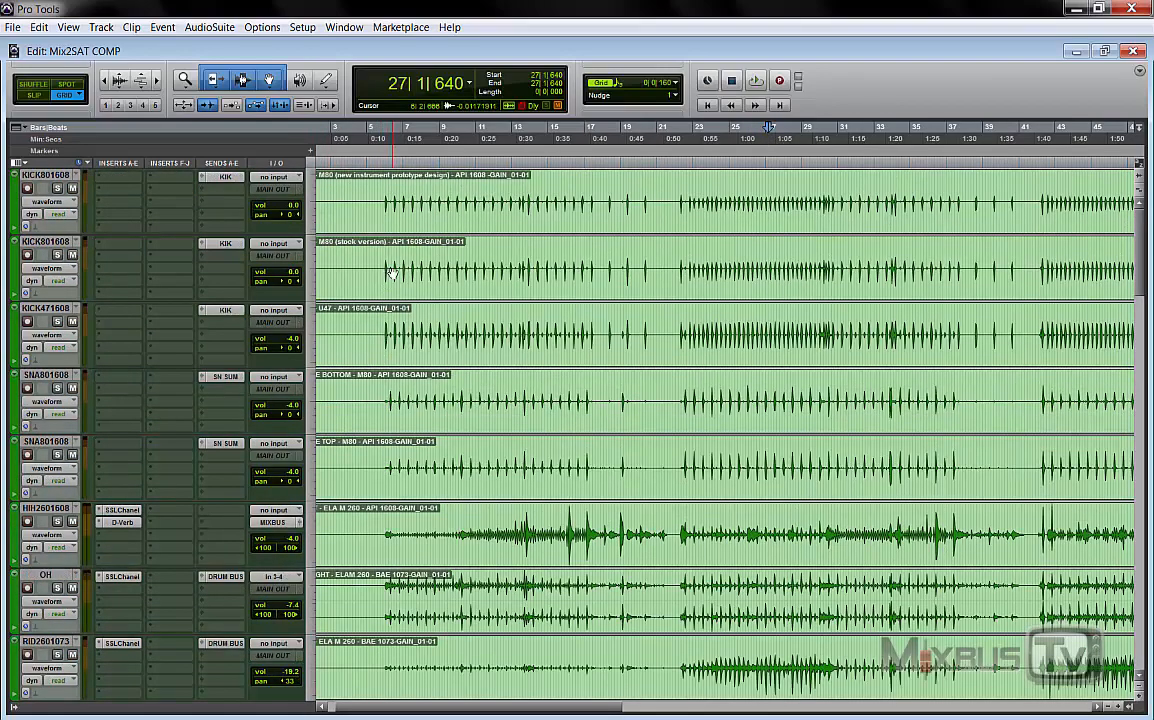
scroll(391, 301, "down", 7)
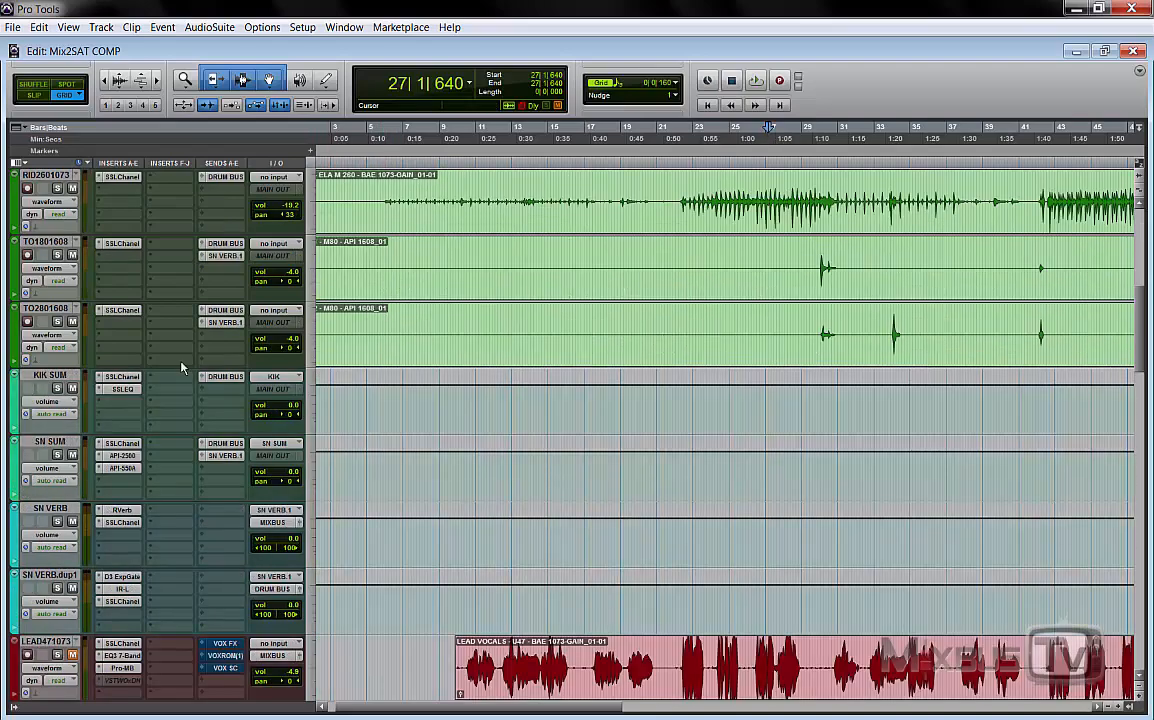
scroll(166, 428, "down", 15)
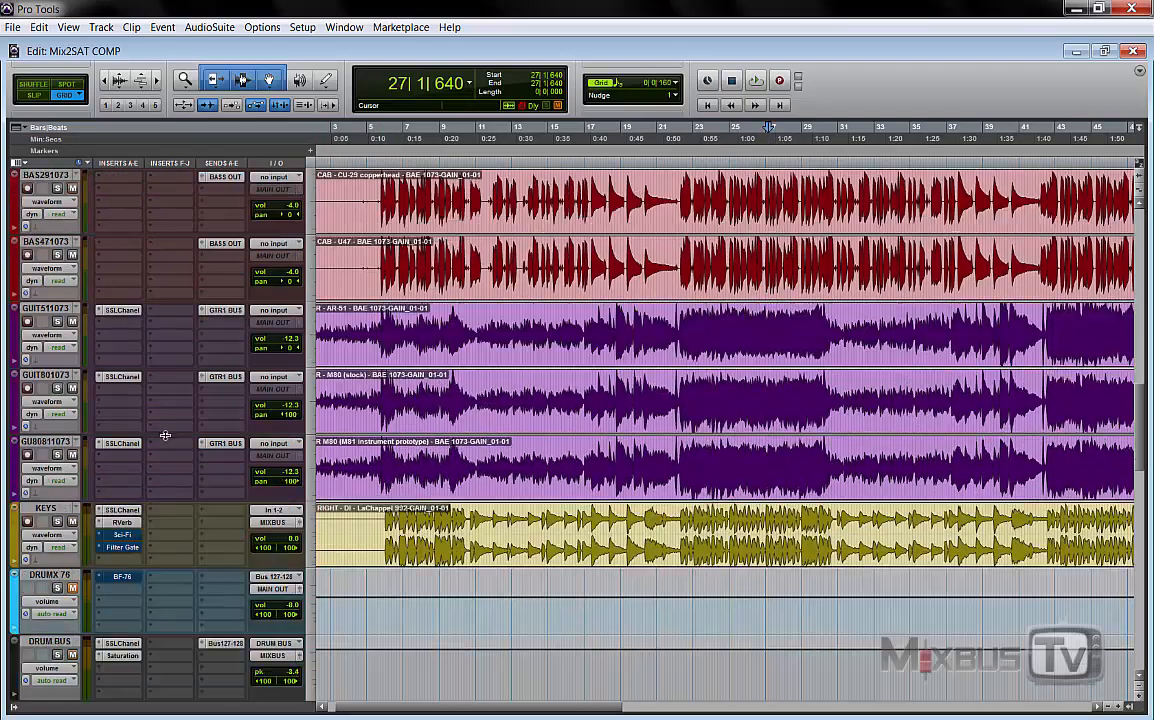
scroll(129, 422, "down", 1)
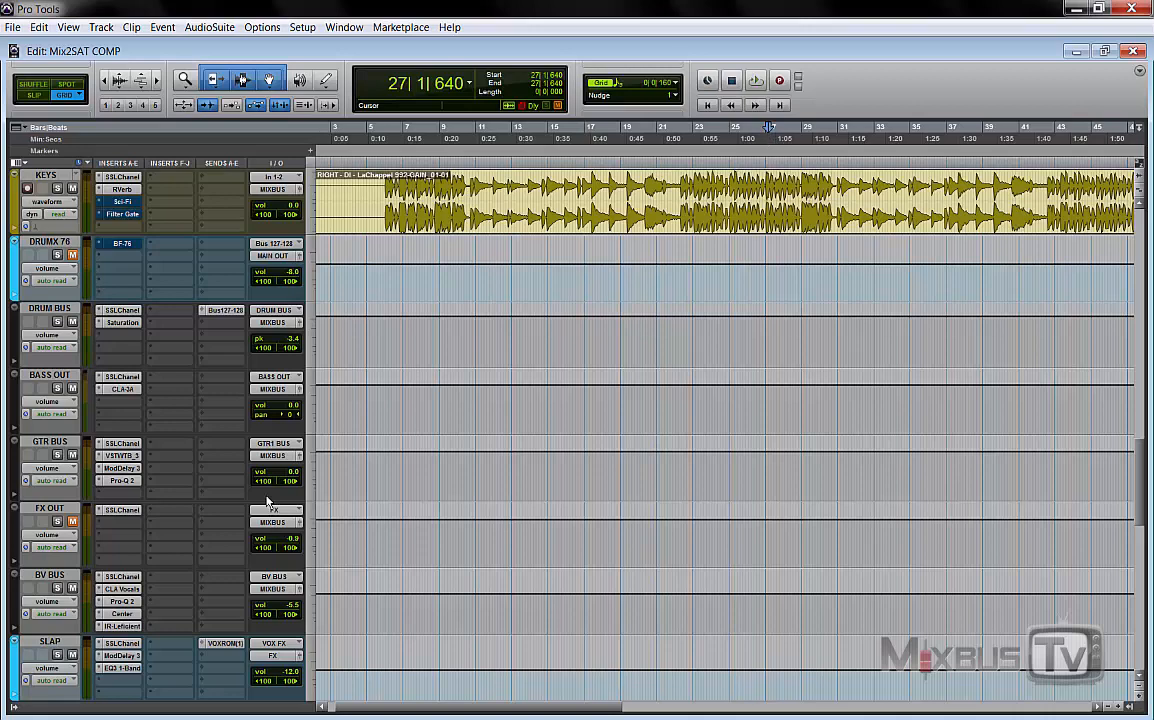
scroll(268, 502, "down", 10)
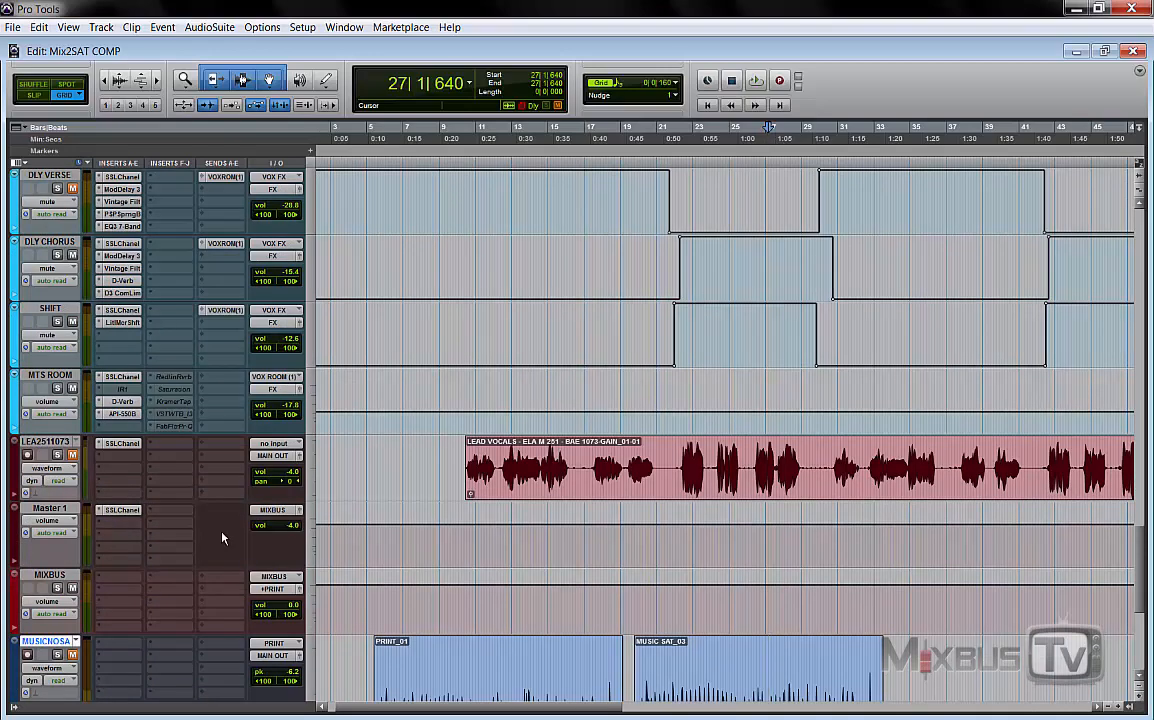
scroll(222, 538, "up", 10)
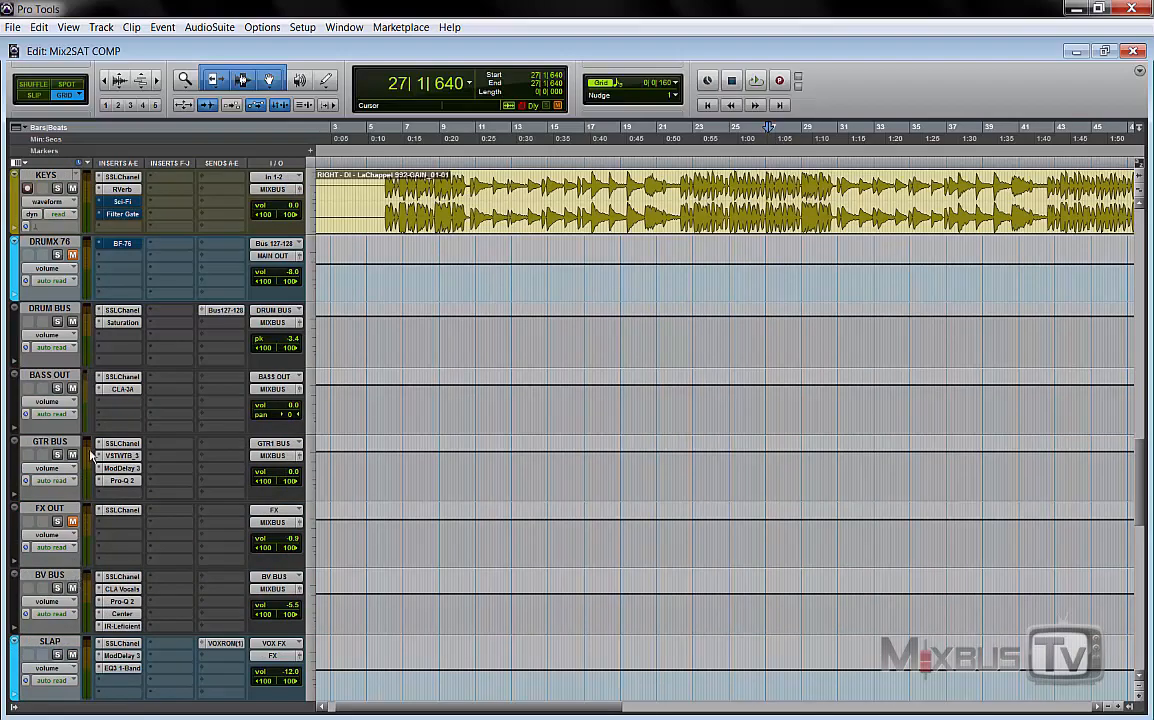
scroll(240, 466, "up", 7)
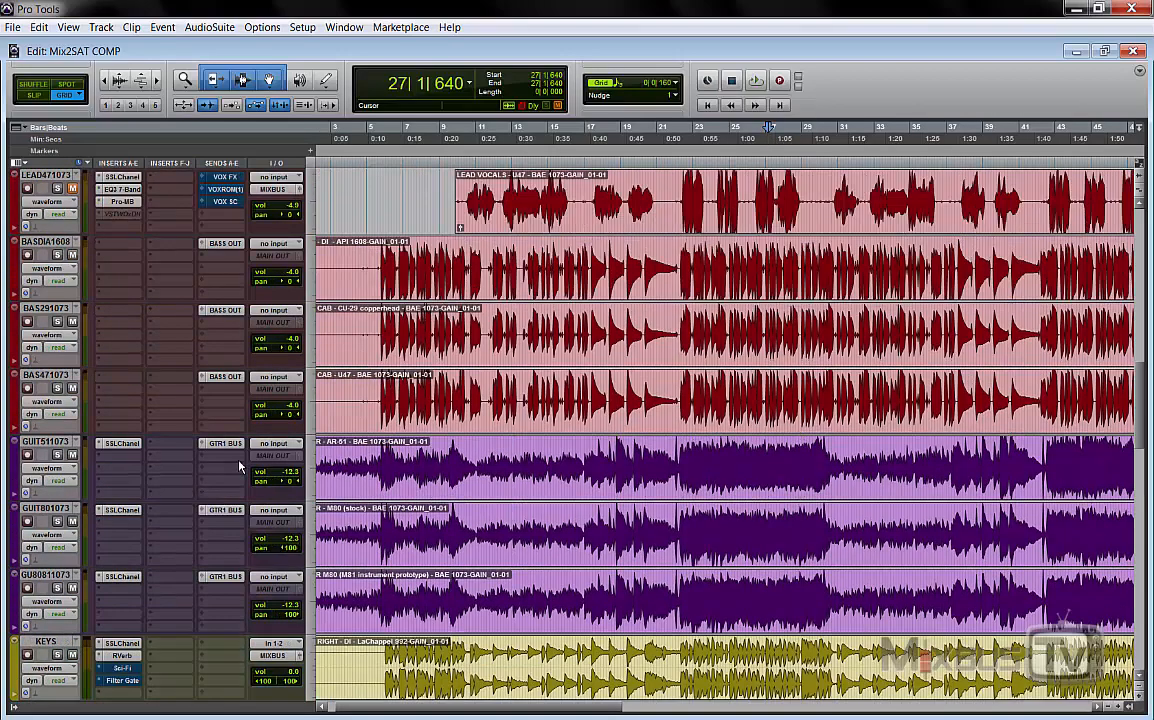
scroll(240, 466, "up", 1)
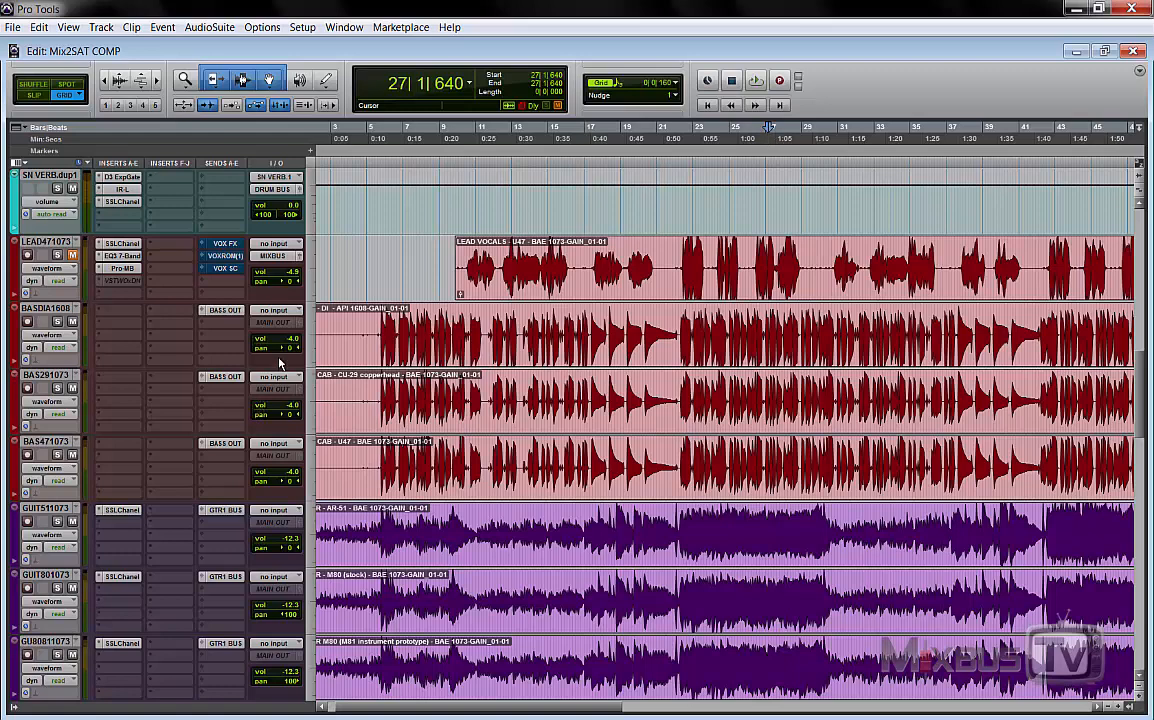